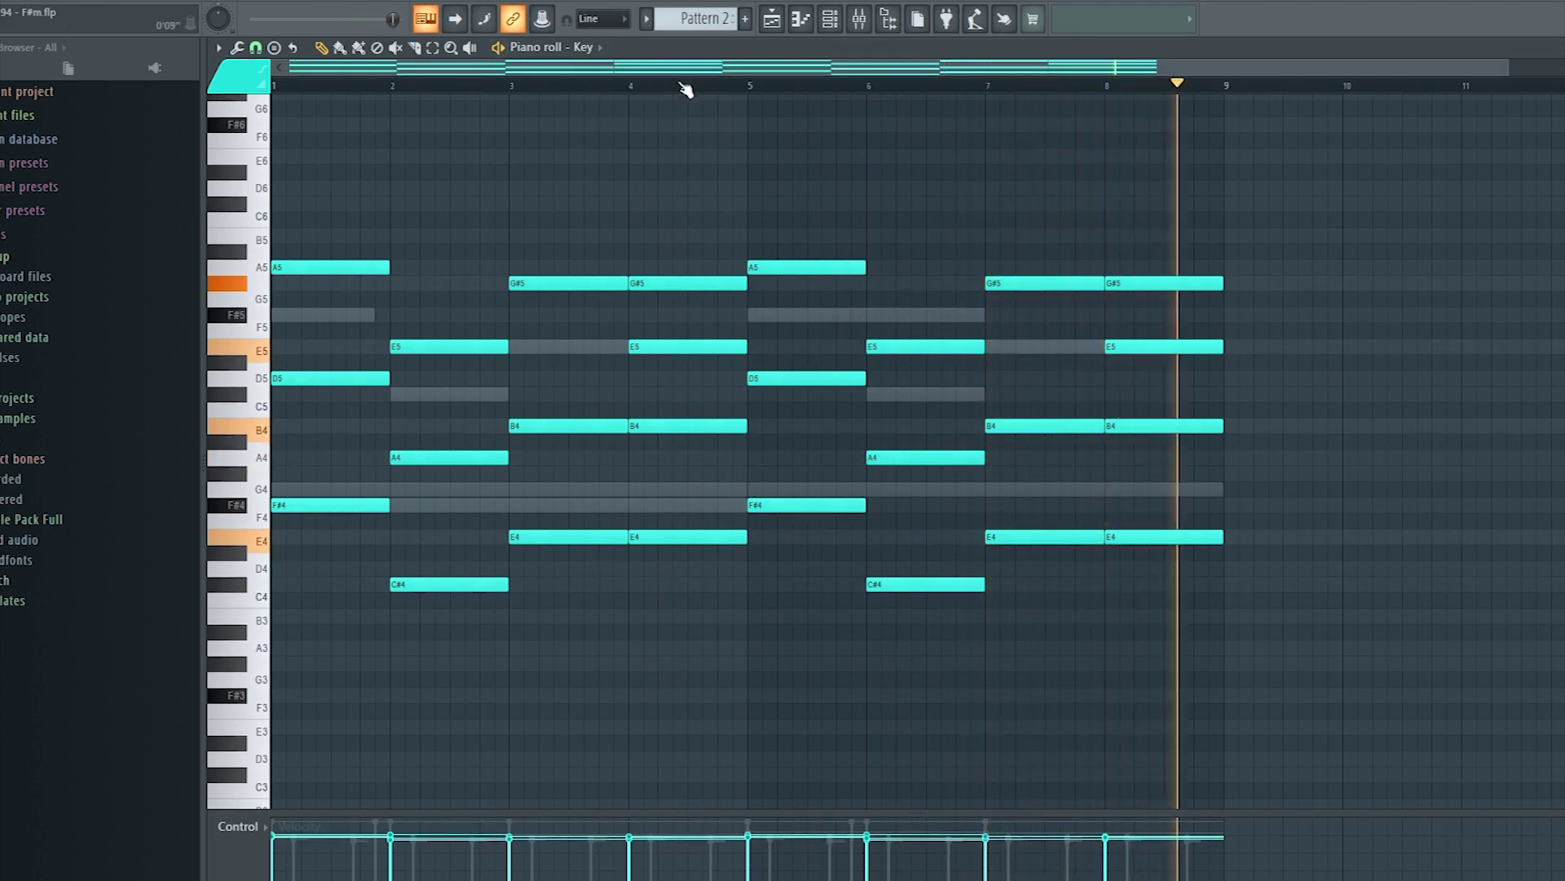
# - Examine the Fruity Parametric EQ 2 and ValhallaVintageVerb settings on the Key mixer track
pyautogui.click(859, 18)
pyautogui.click(459, 329)
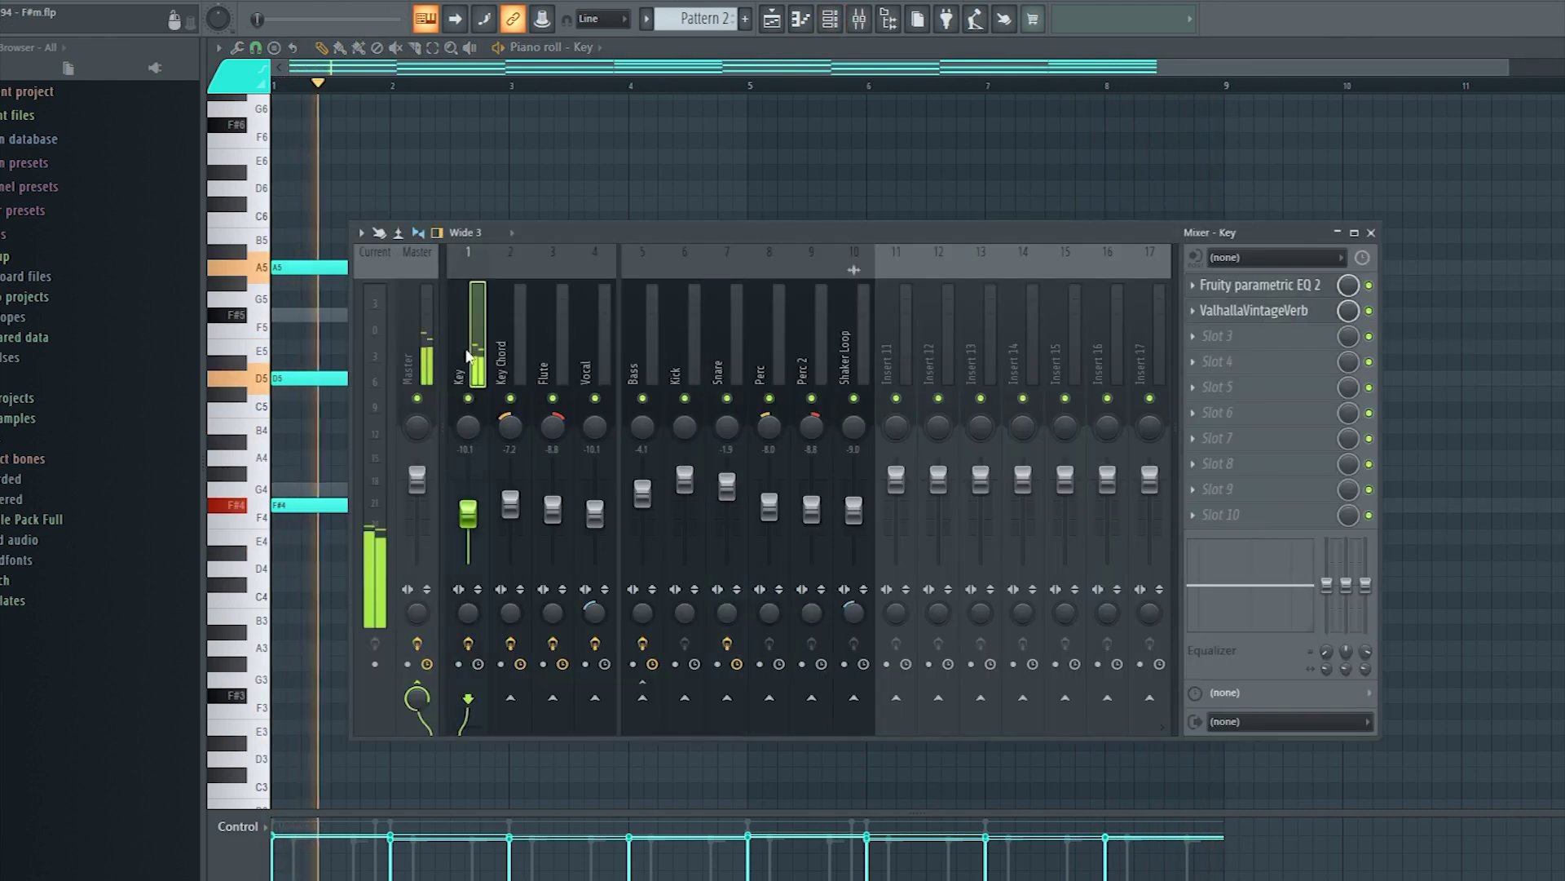
pyautogui.click(1278, 287)
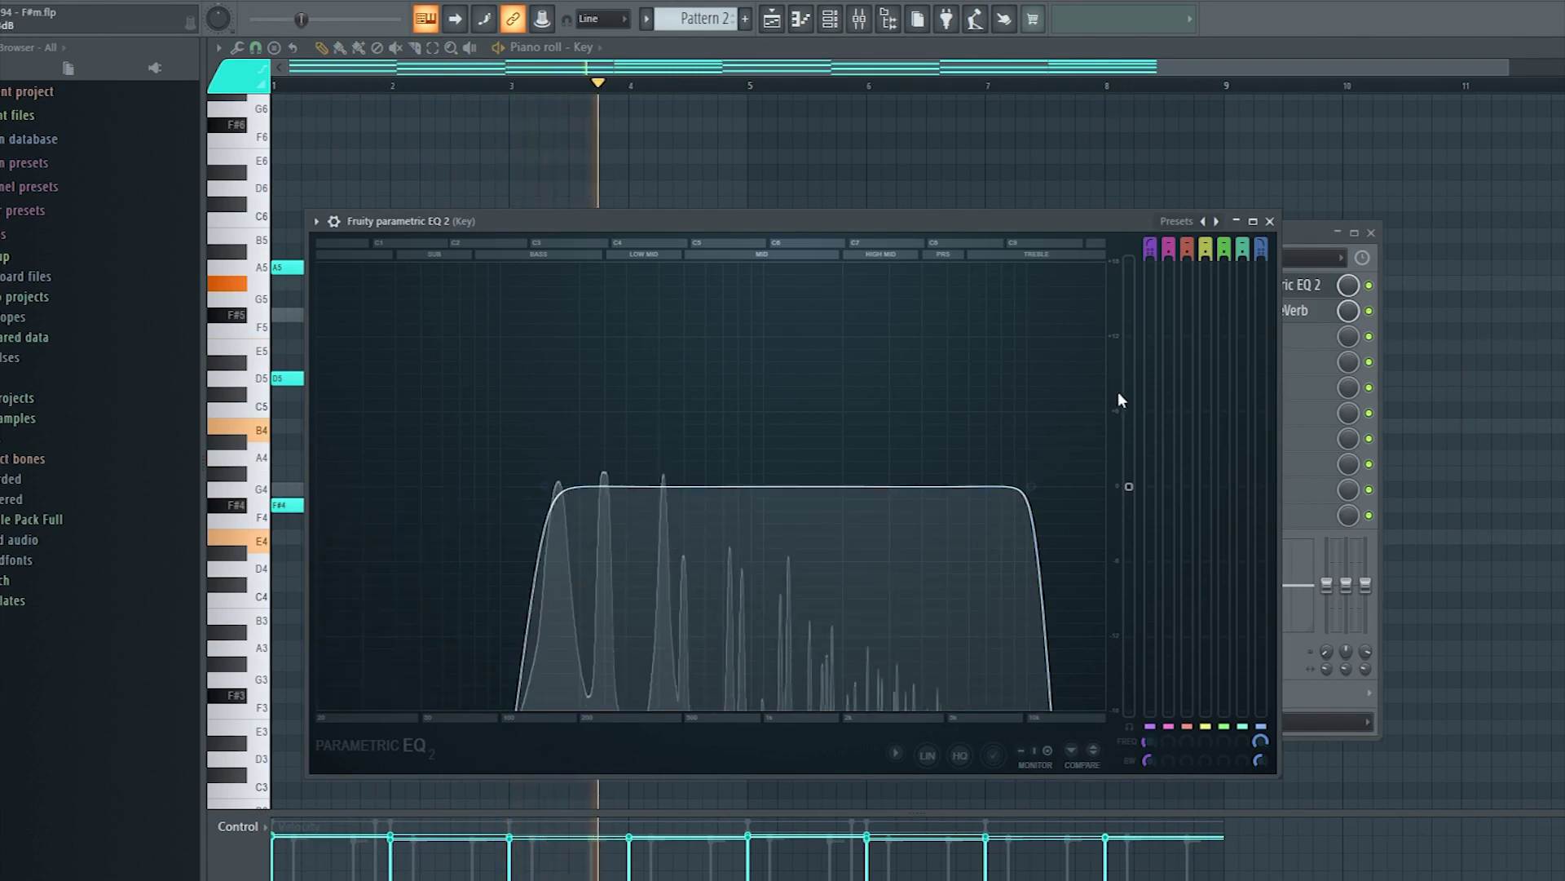
pyautogui.click(1270, 222)
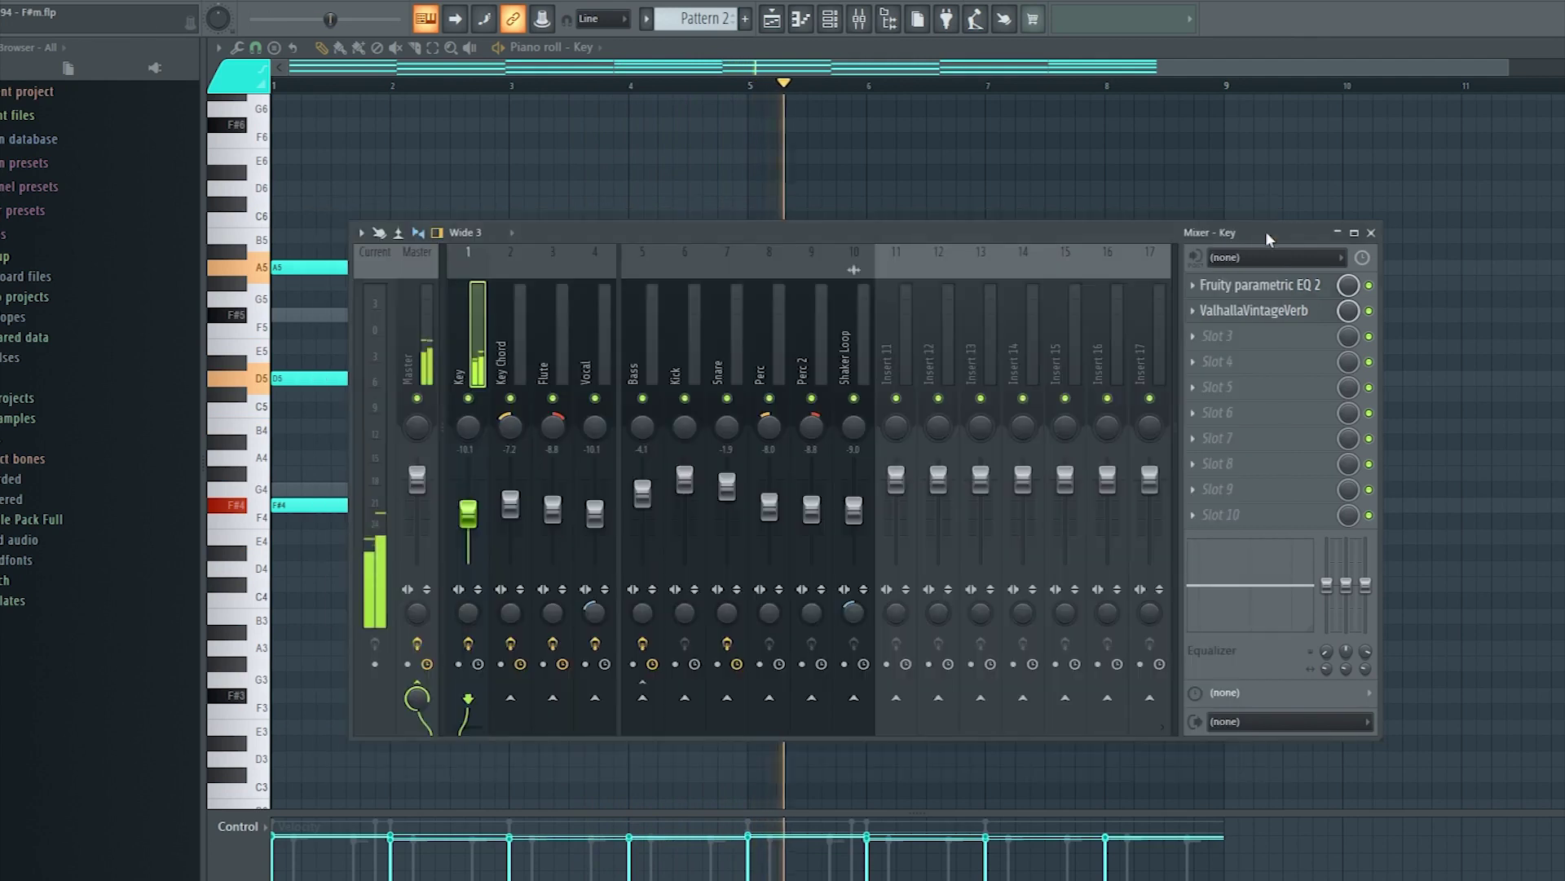
pyautogui.click(1263, 314)
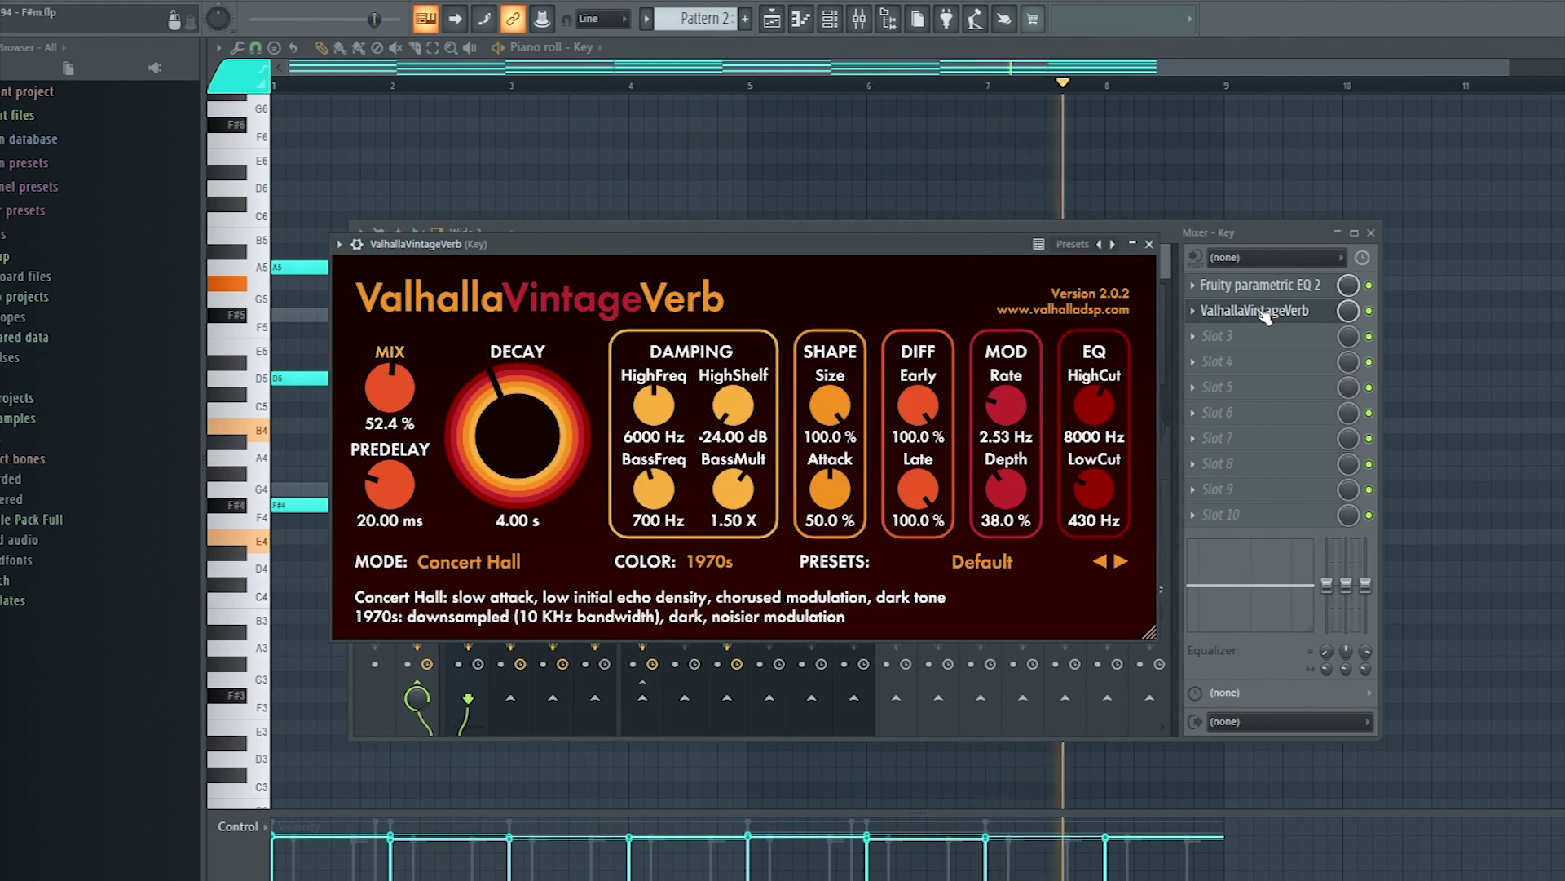
pyautogui.click(1149, 245)
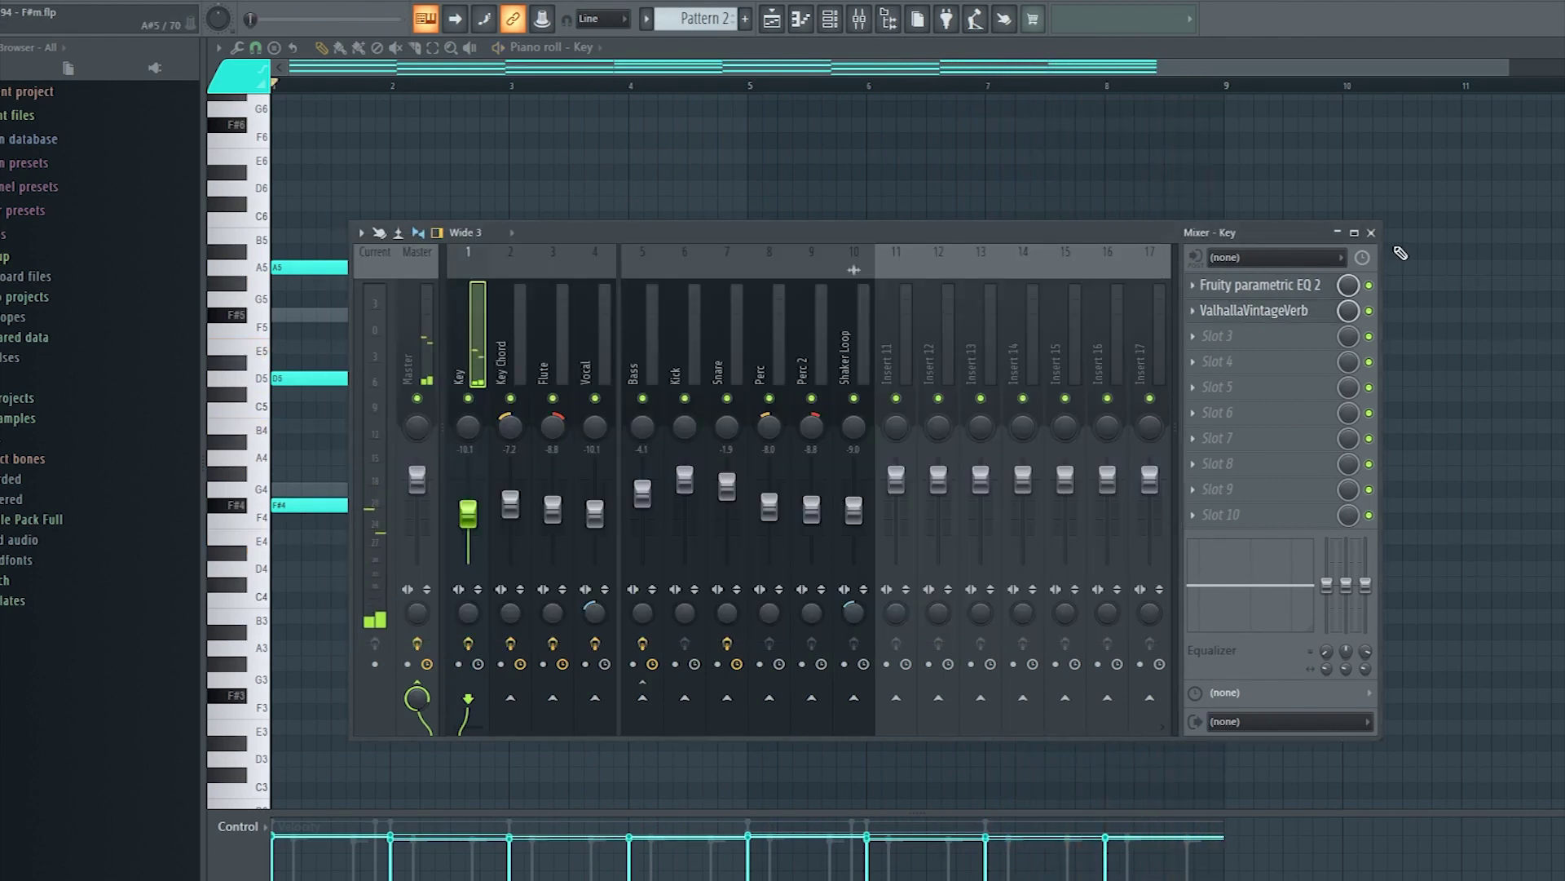
pyautogui.click(1370, 232)
# - Solo the Key Chord channel, display its notes in the piano roll and play them back
pyautogui.press('Escape')
pyautogui.rightClick(388, 249)
pyautogui.press('Escape')
pyautogui.click(536, 238)
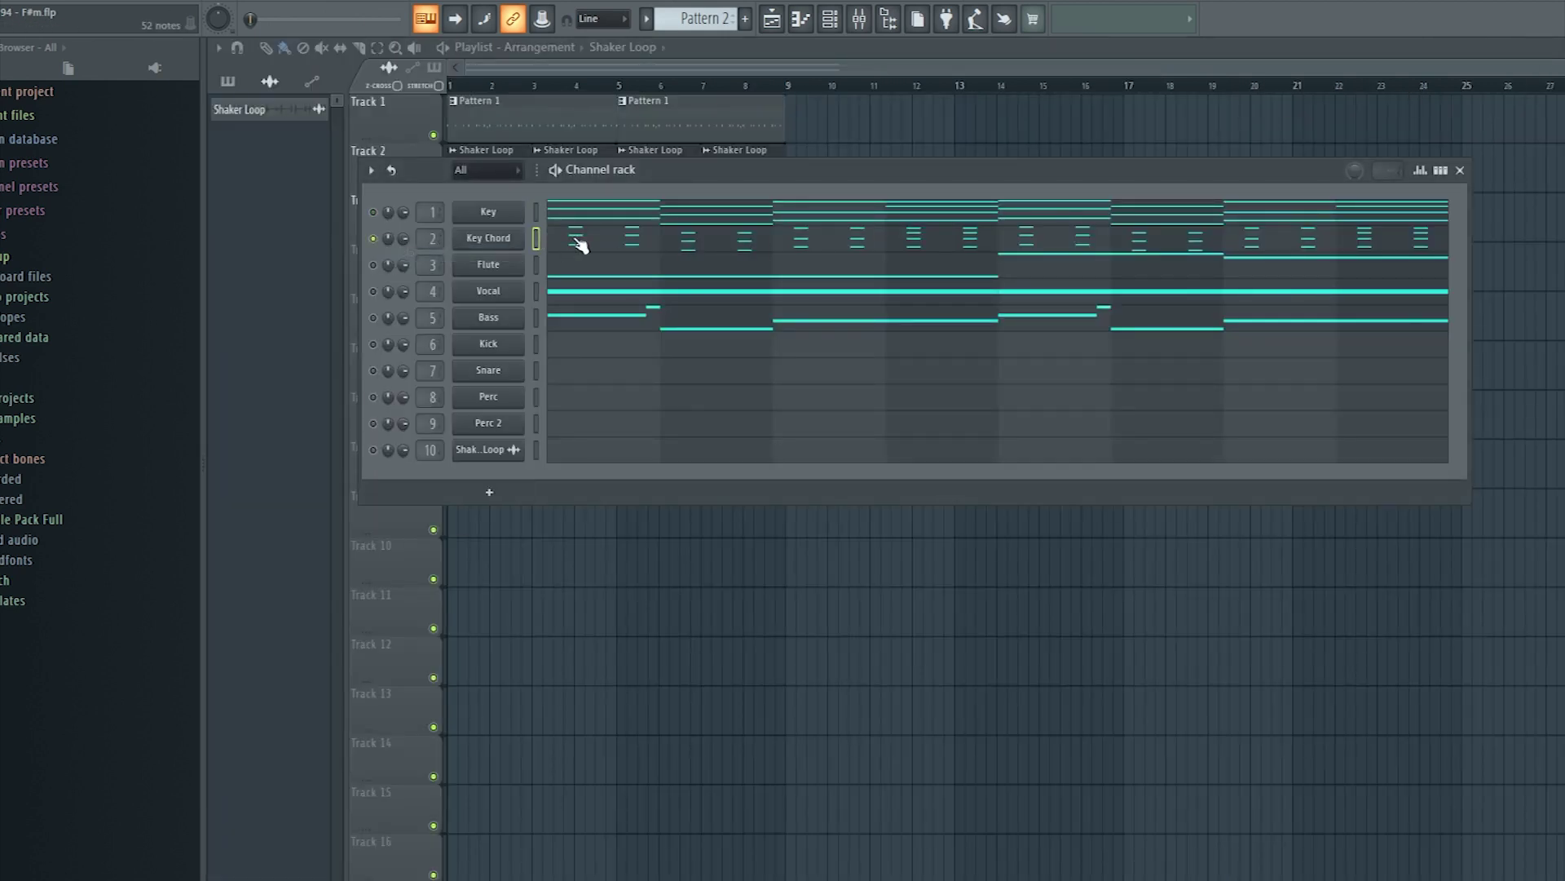
pyautogui.click(580, 244)
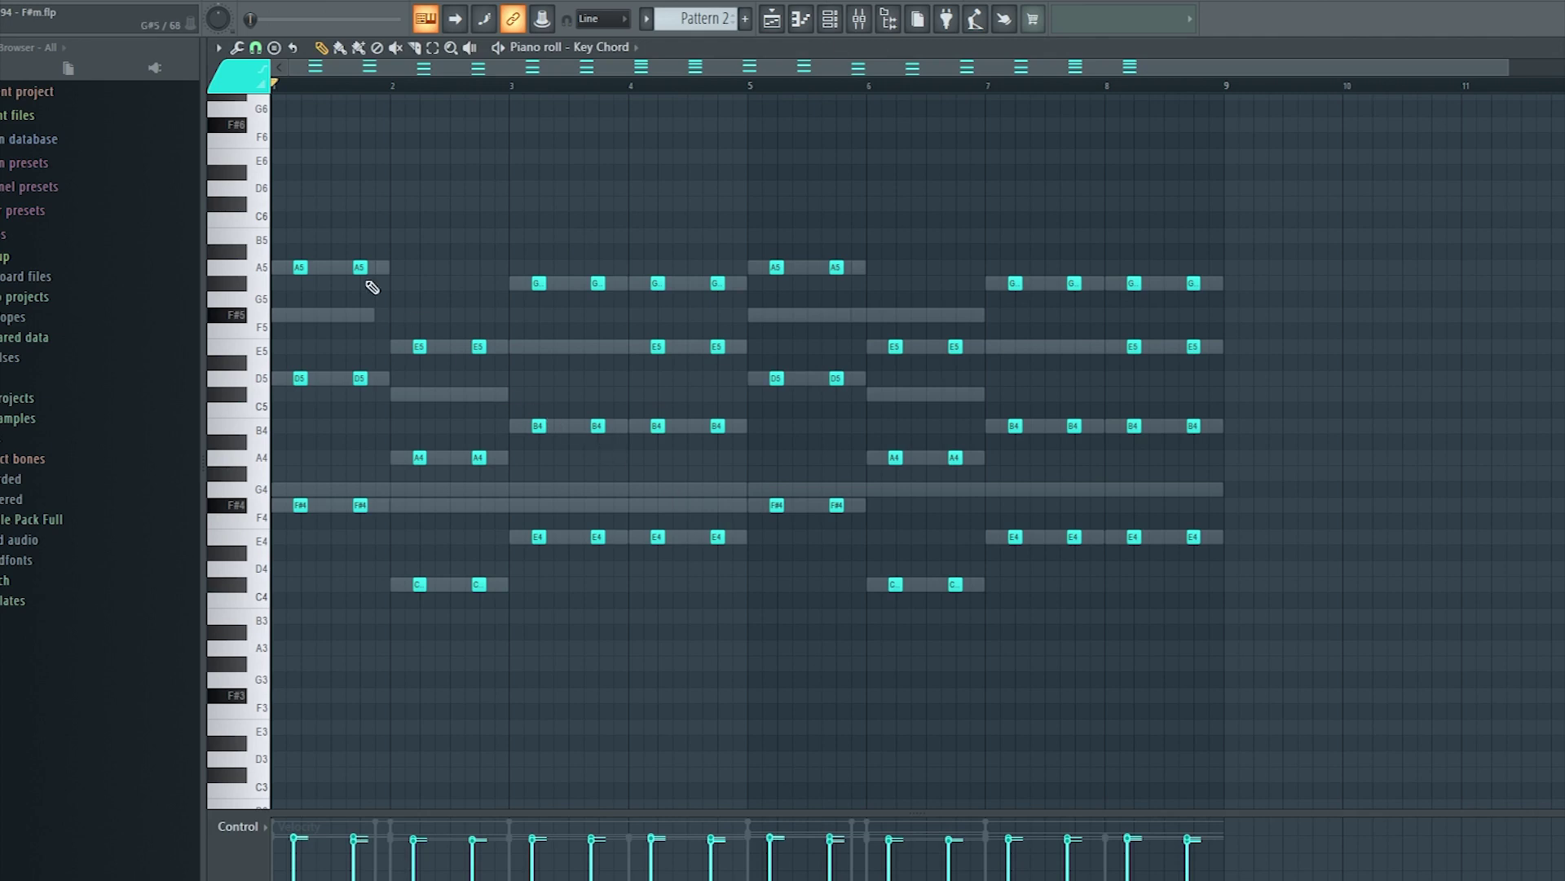
pyautogui.keyDown('ctrl'); pyautogui.scroll(1, 481, 216); pyautogui.keyUp('ctrl')
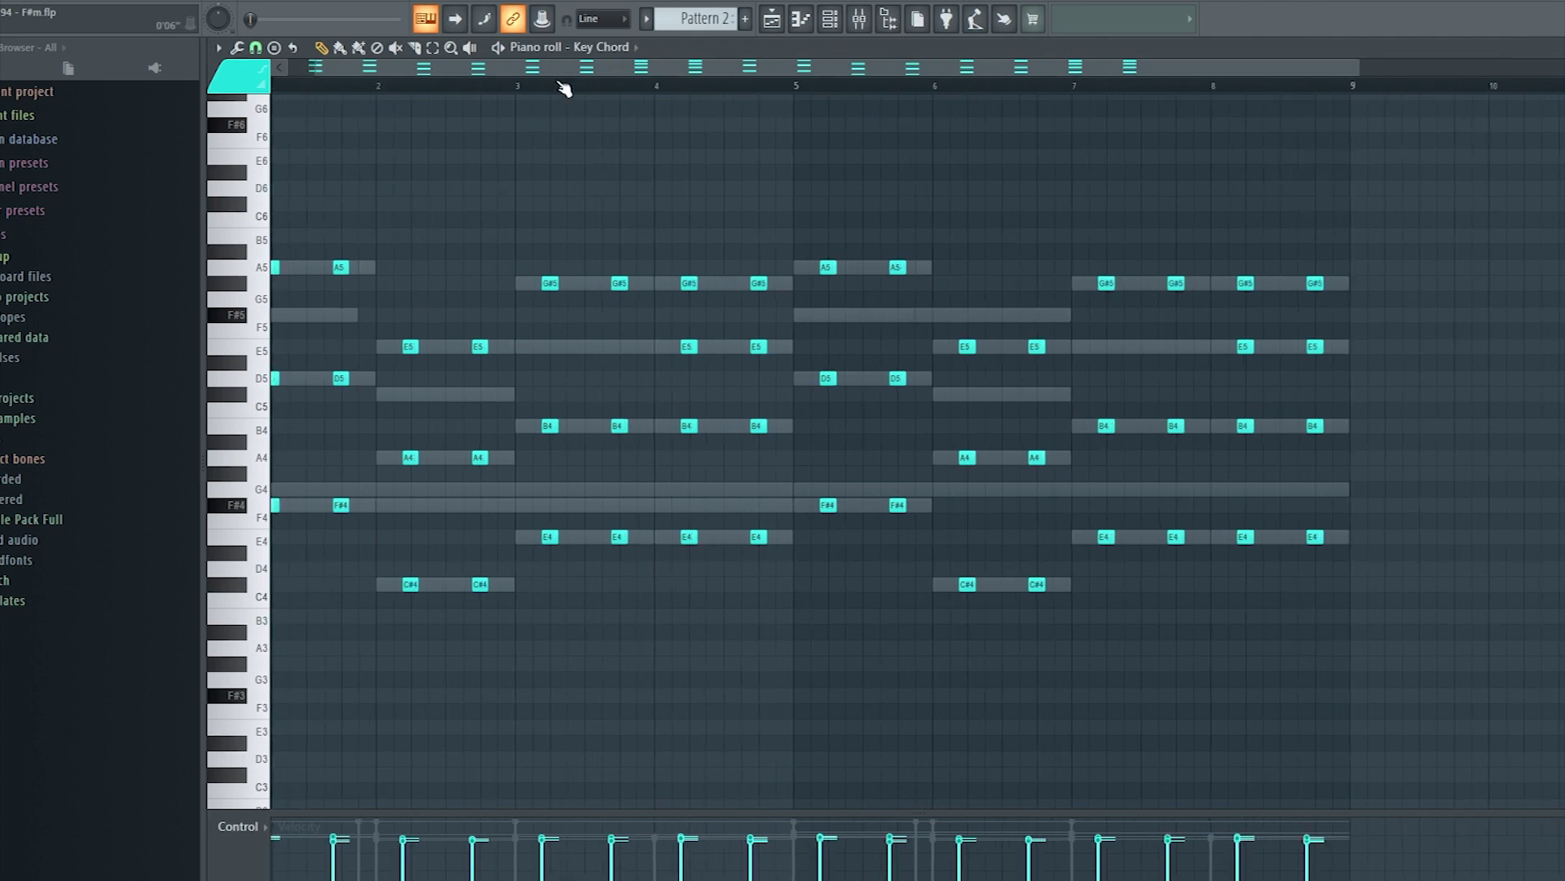
pyautogui.hscroll(-1, 421, 73)
pyautogui.click(294, 2)
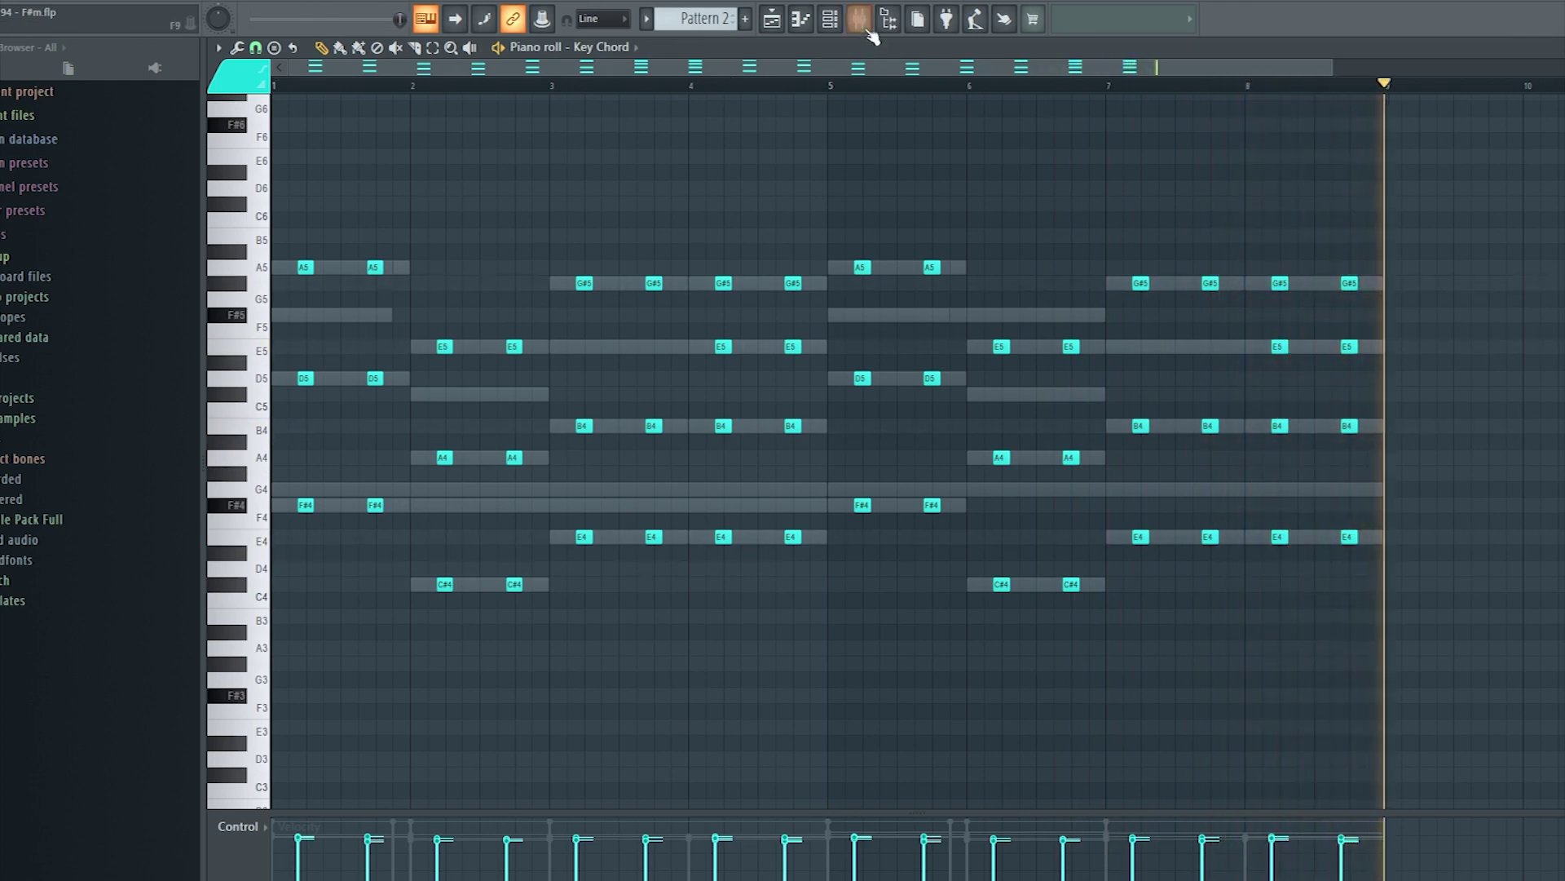
# - Examine the enlarged Fruity Parametric EQ 2 and the ValhallaVintageVerb settings on the Key Chord mixer track
pyautogui.press('F9')
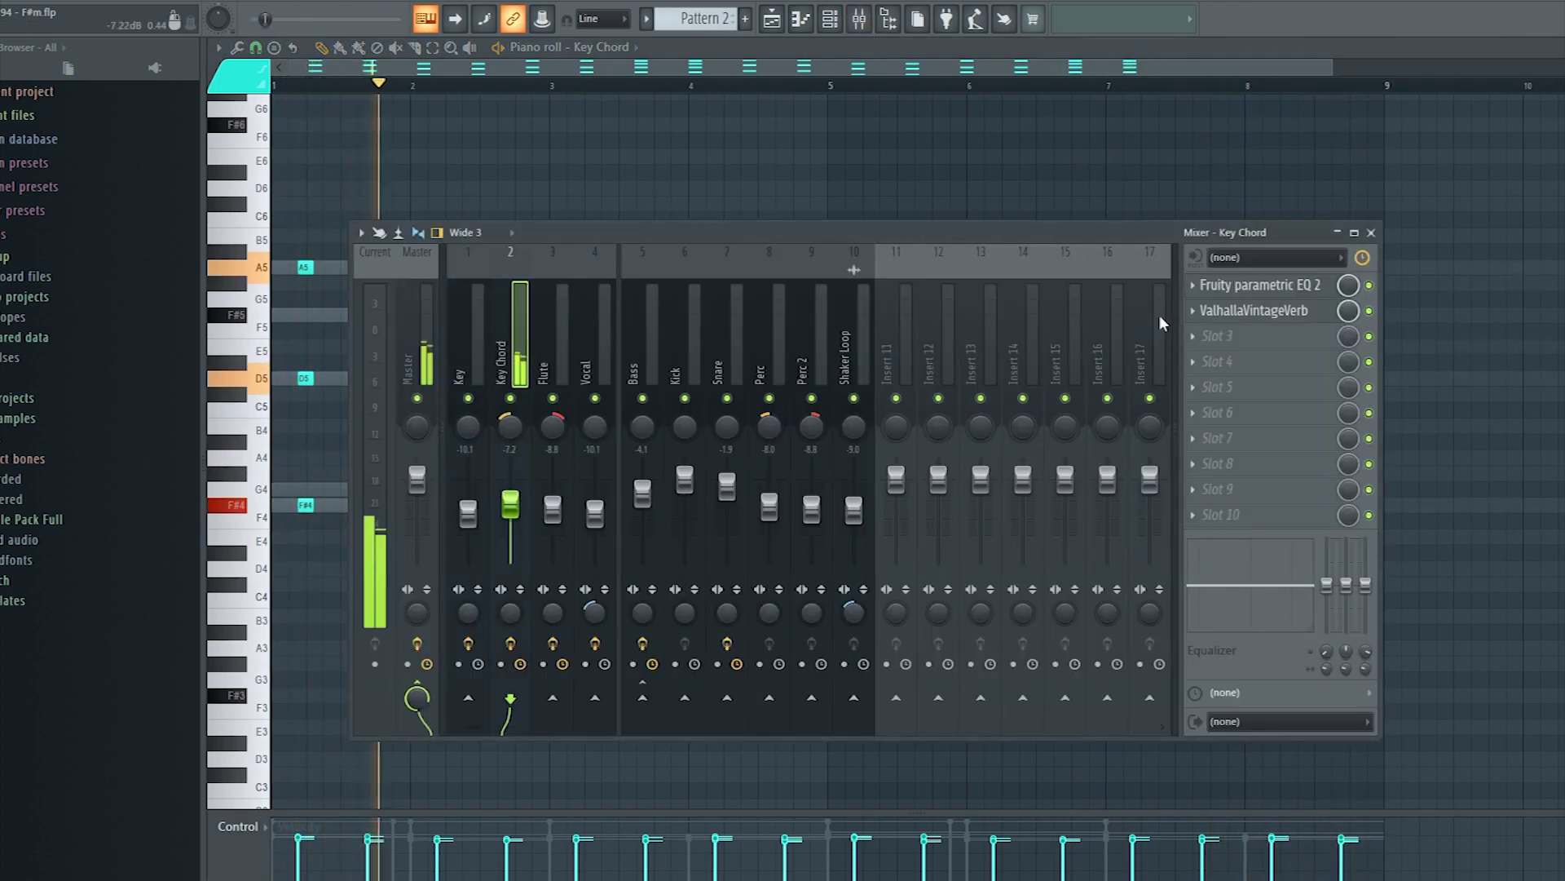
pyautogui.click(1250, 287)
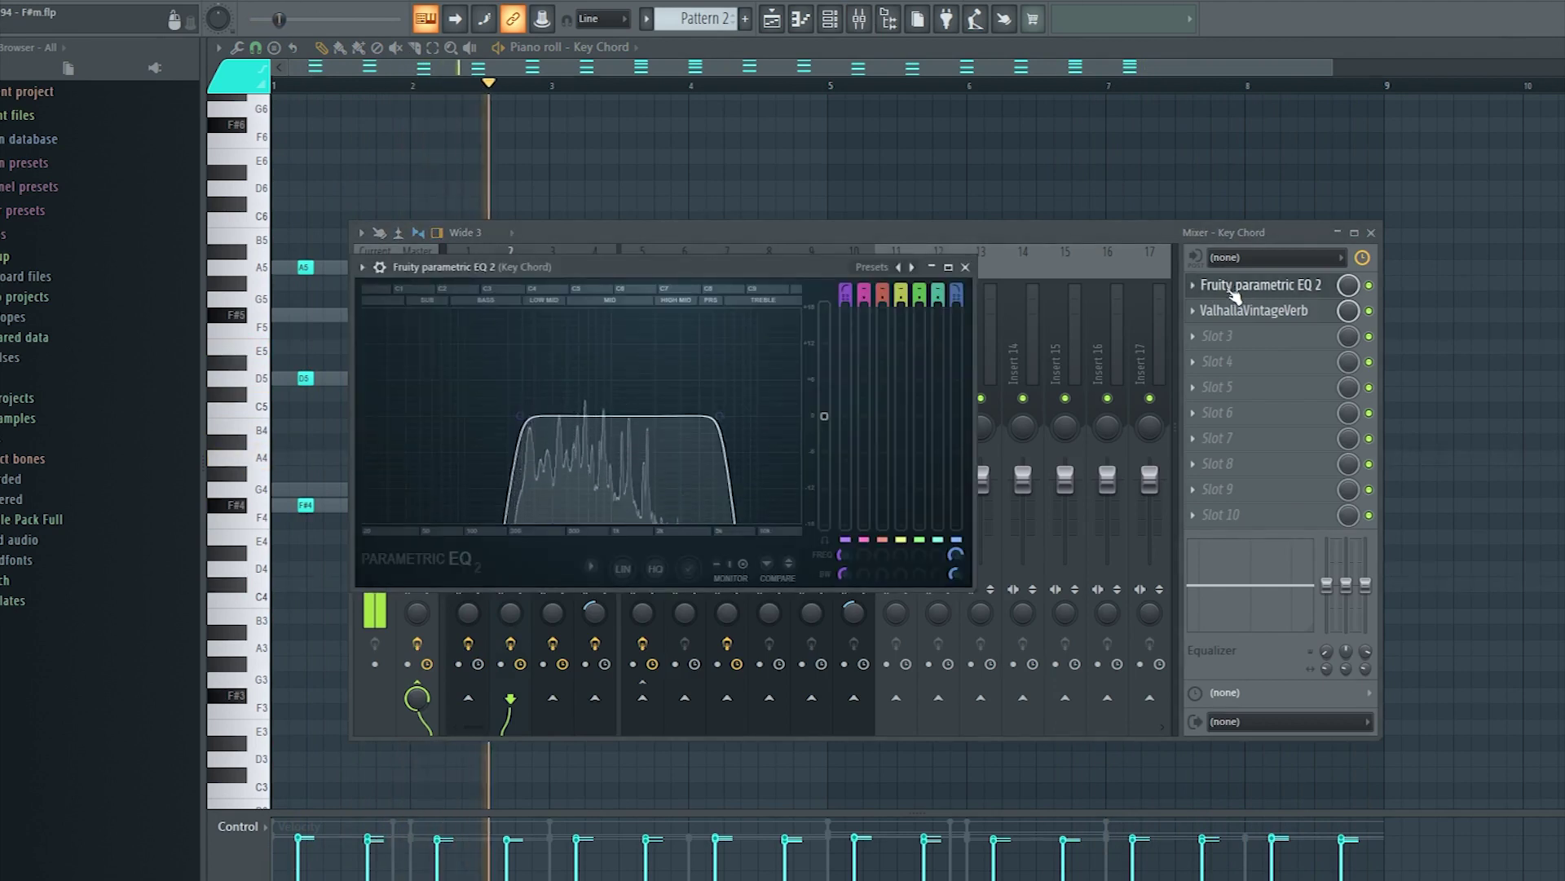
pyautogui.moveTo(970, 585); pyautogui.dragTo(1264, 732)
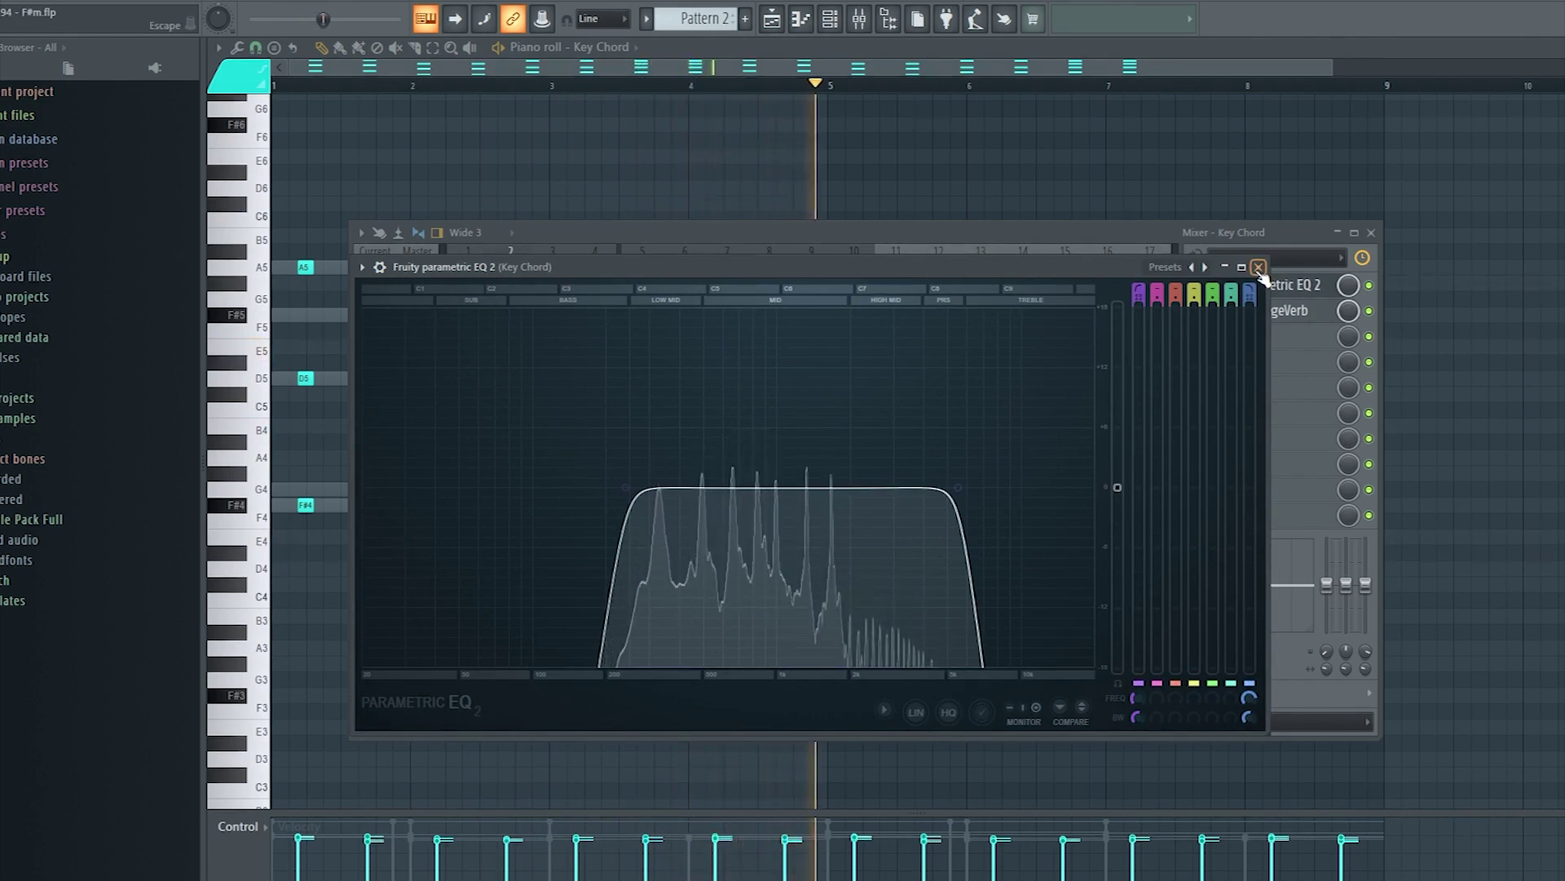
pyautogui.click(1266, 318)
pyautogui.click(1266, 318)
pyautogui.moveTo(900, 289); pyautogui.dragTo(908, 272)
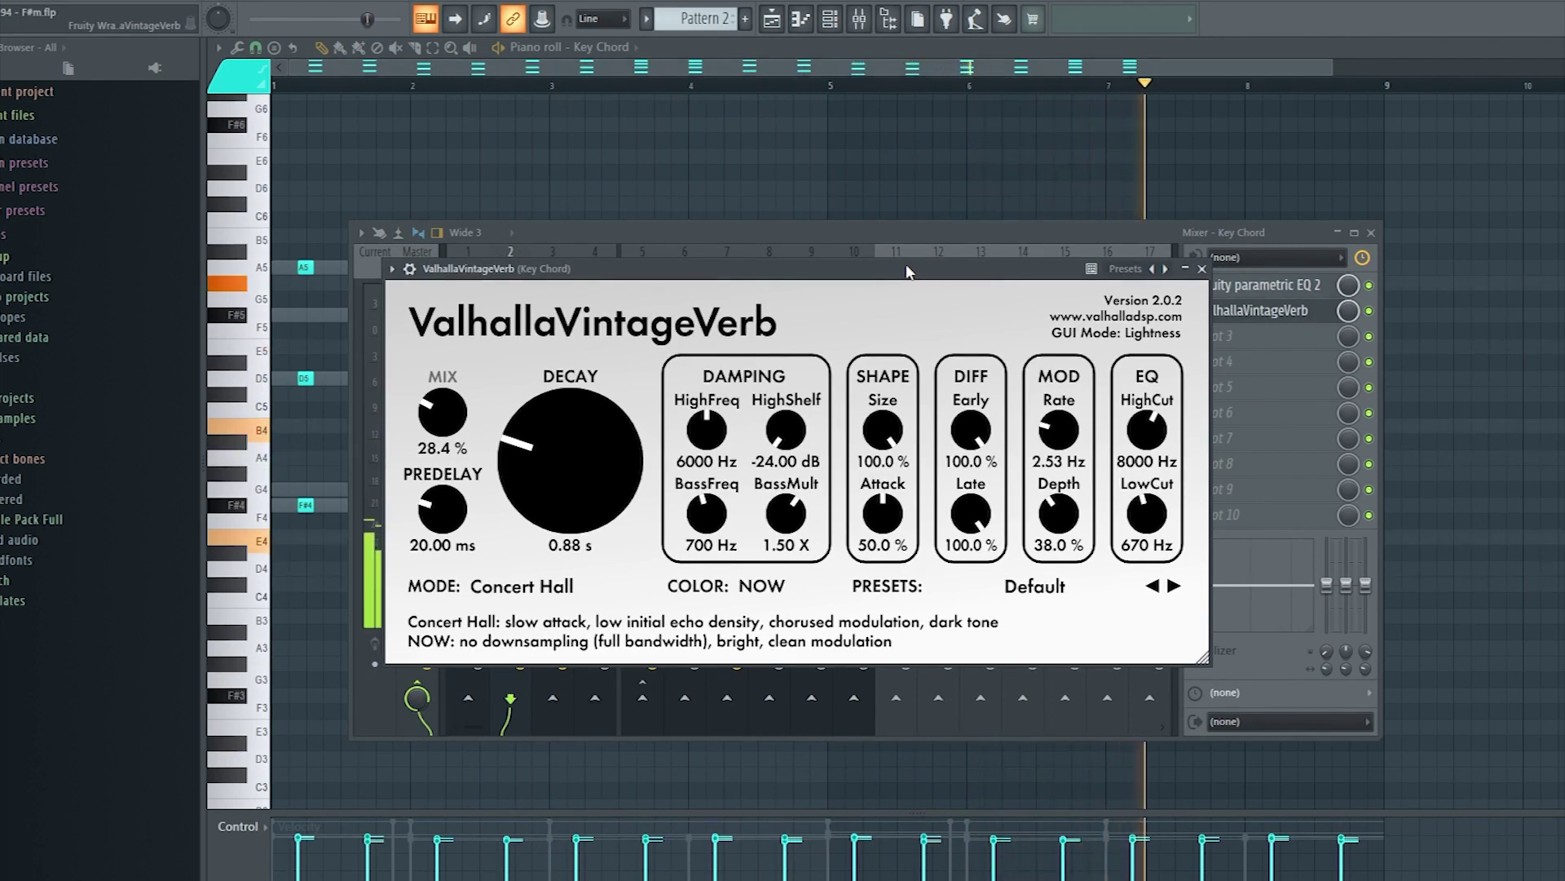
pyautogui.click(1202, 269)
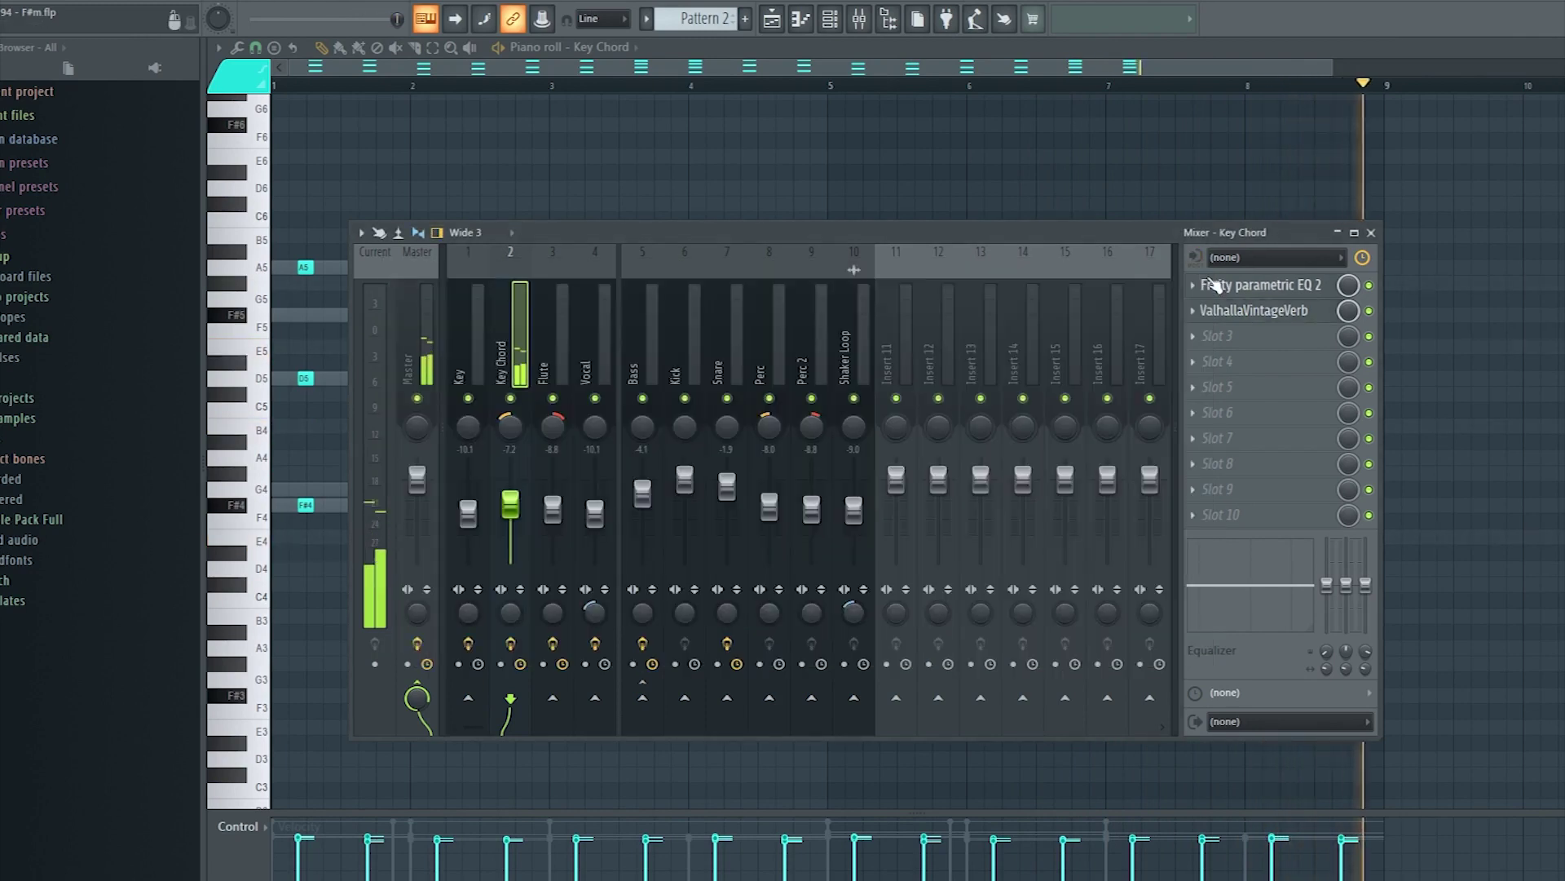
pyautogui.click(1371, 232)
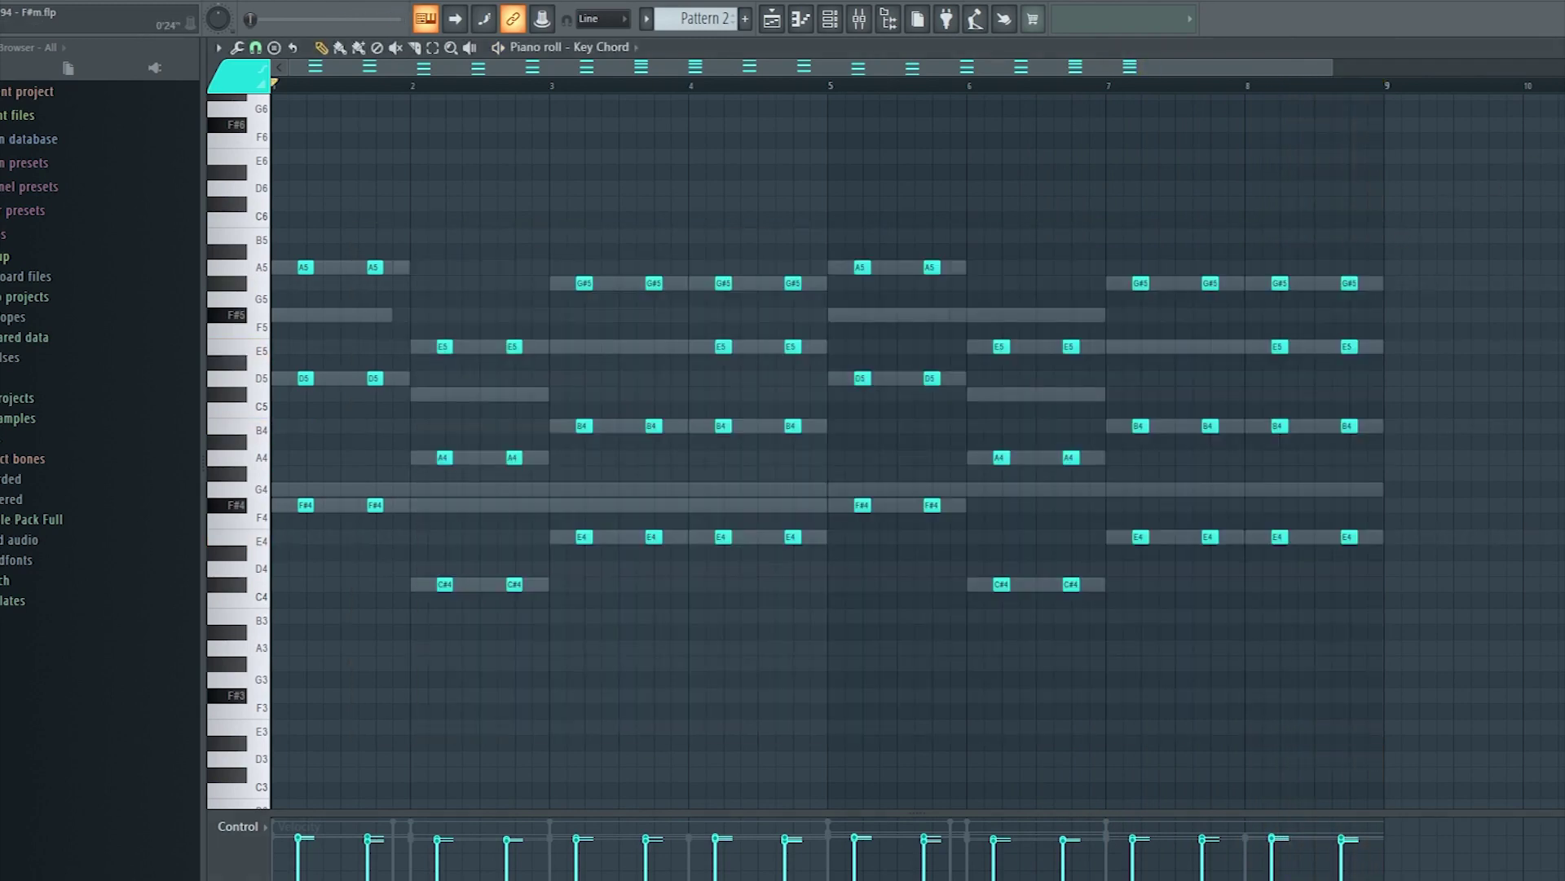
# - Solo the Flute channel, display its notes in the piano roll and play them back
pyautogui.press('Escape')
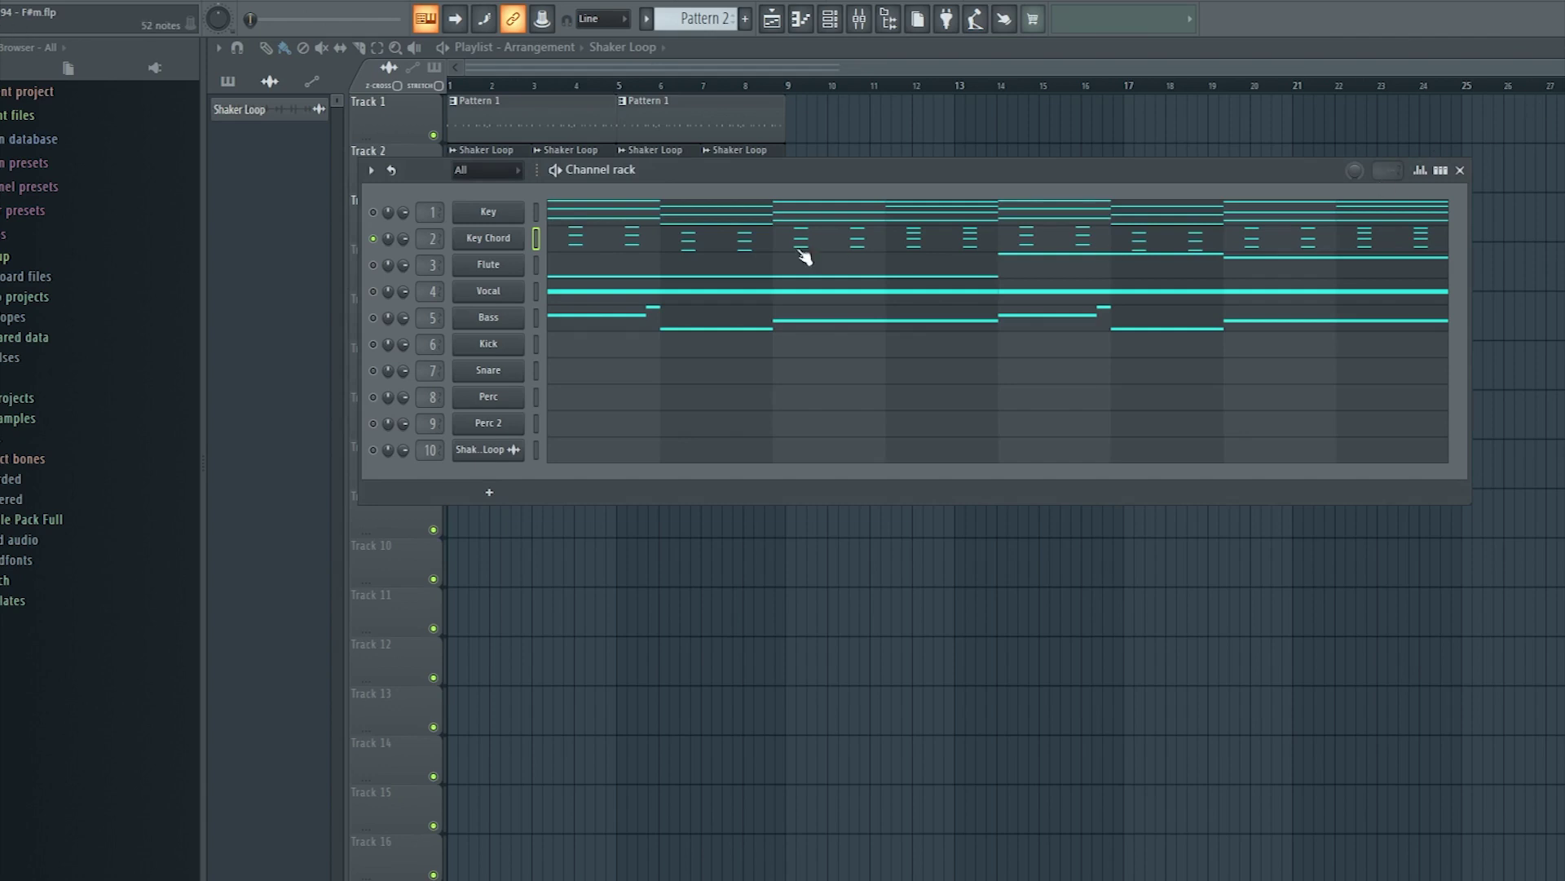
pyautogui.click(537, 264)
pyautogui.rightClick(372, 266)
pyautogui.press('Escape')
pyautogui.click(583, 271)
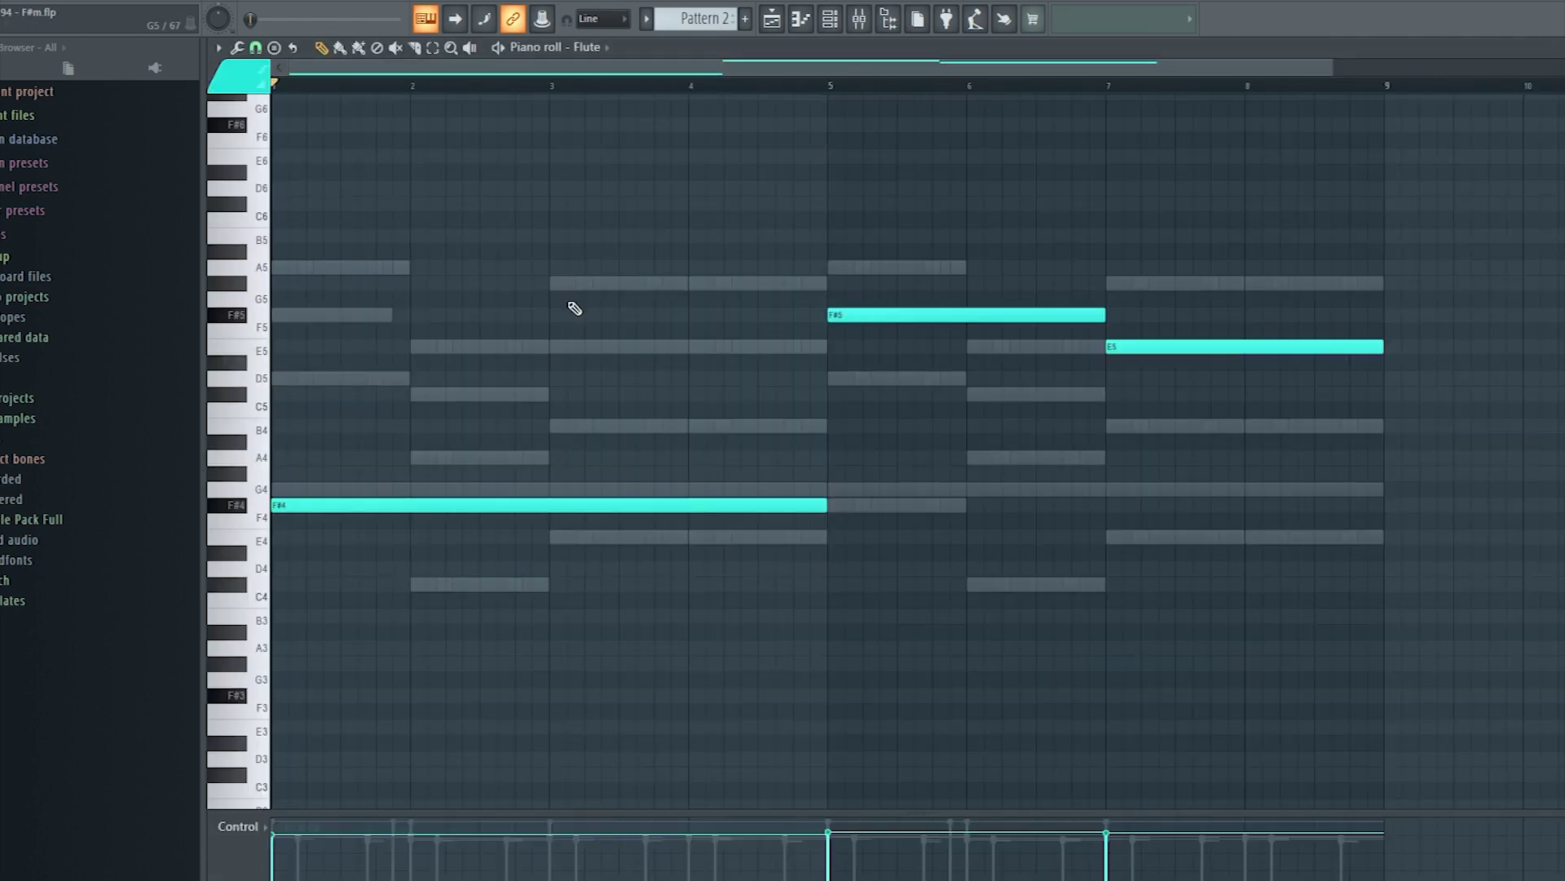
pyautogui.press('space')
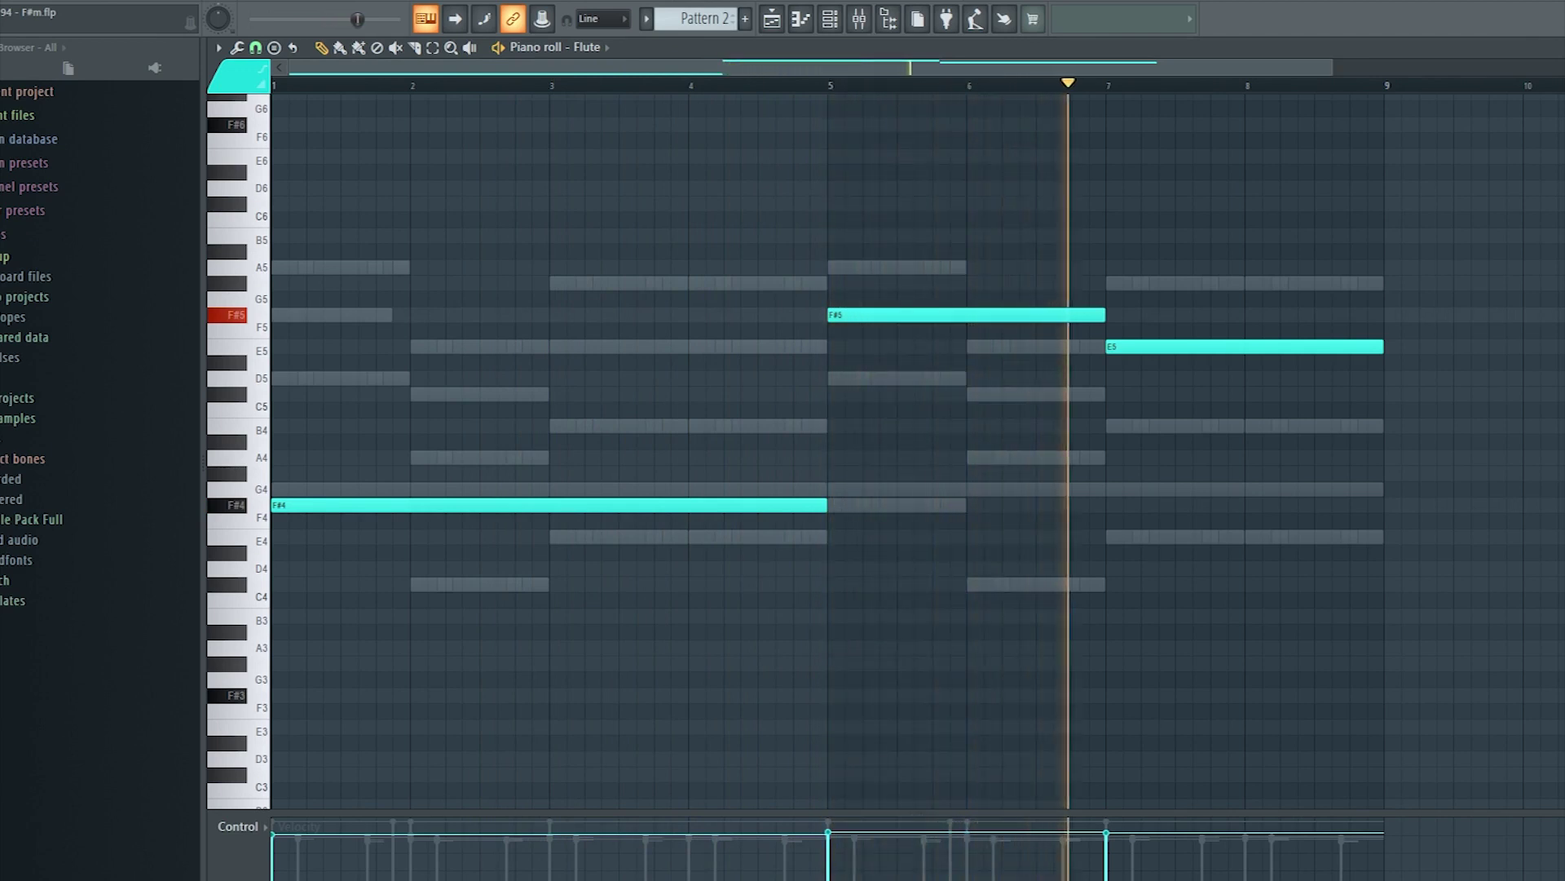
# - Examine the Flute mixer track's Fruity Parametric EQ 2 curve and ValhallaVintageVerb settings, enlarging and repositioning the plugin windows for a clear view
pyautogui.click(862, 21)
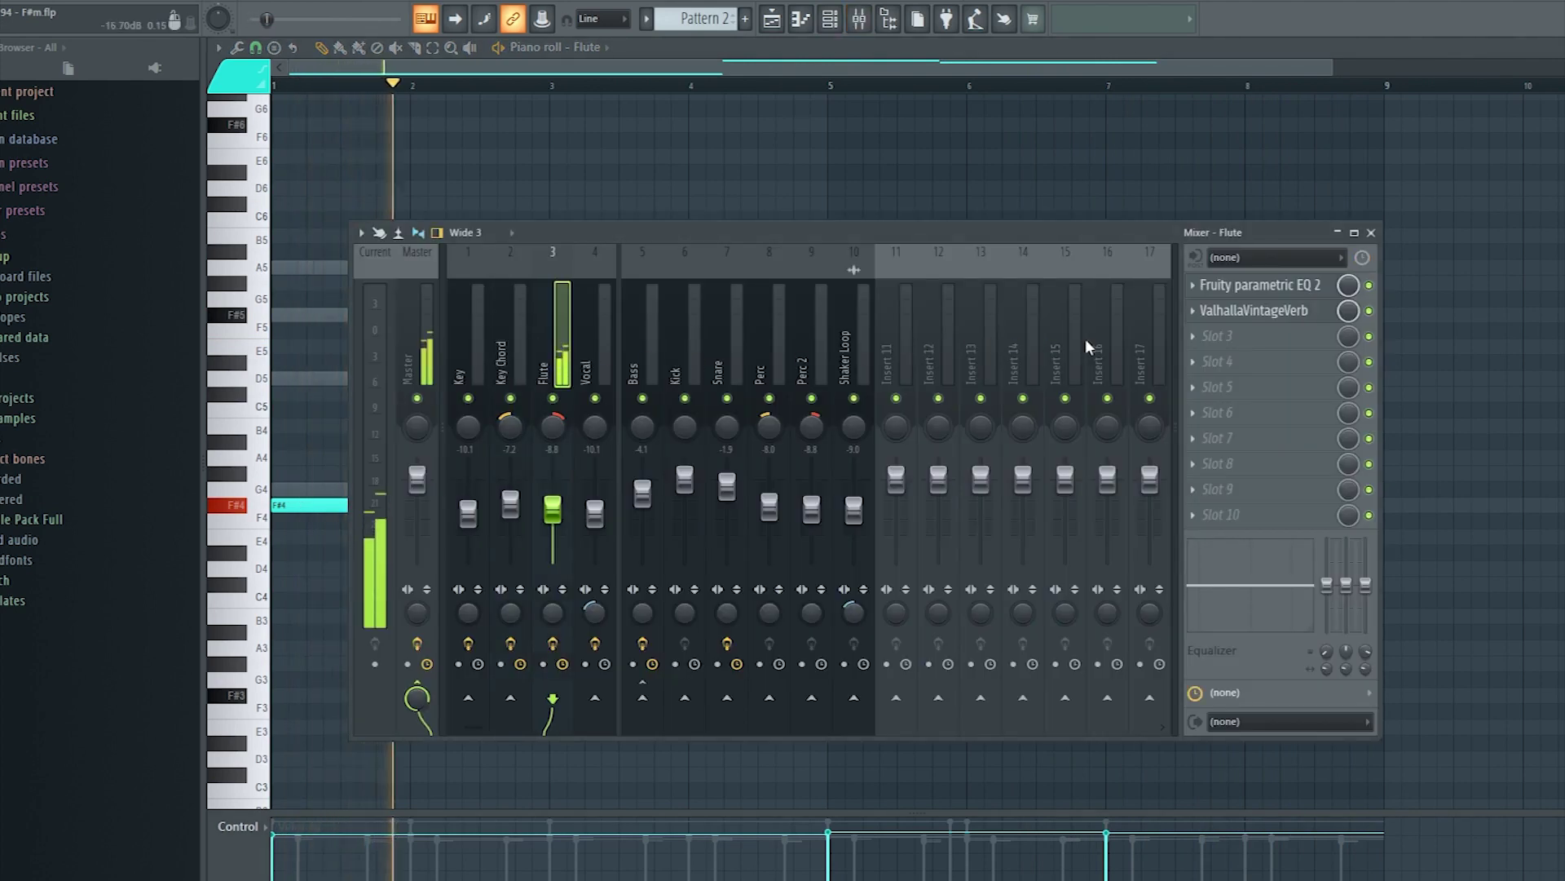
pyautogui.click(1246, 287)
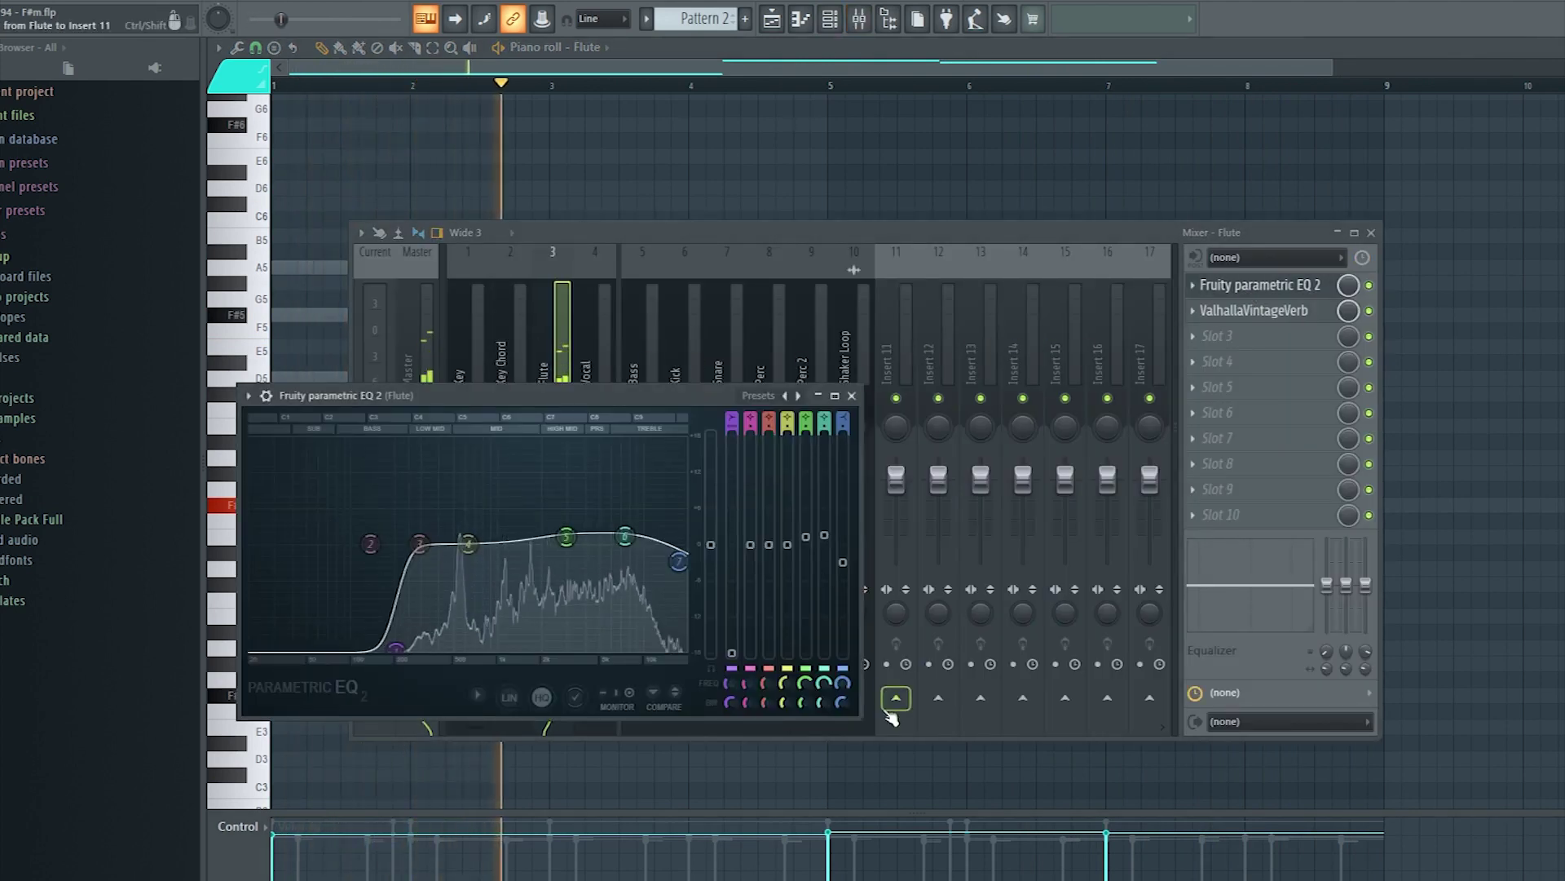
pyautogui.moveTo(860, 717); pyautogui.dragTo(1223, 828)
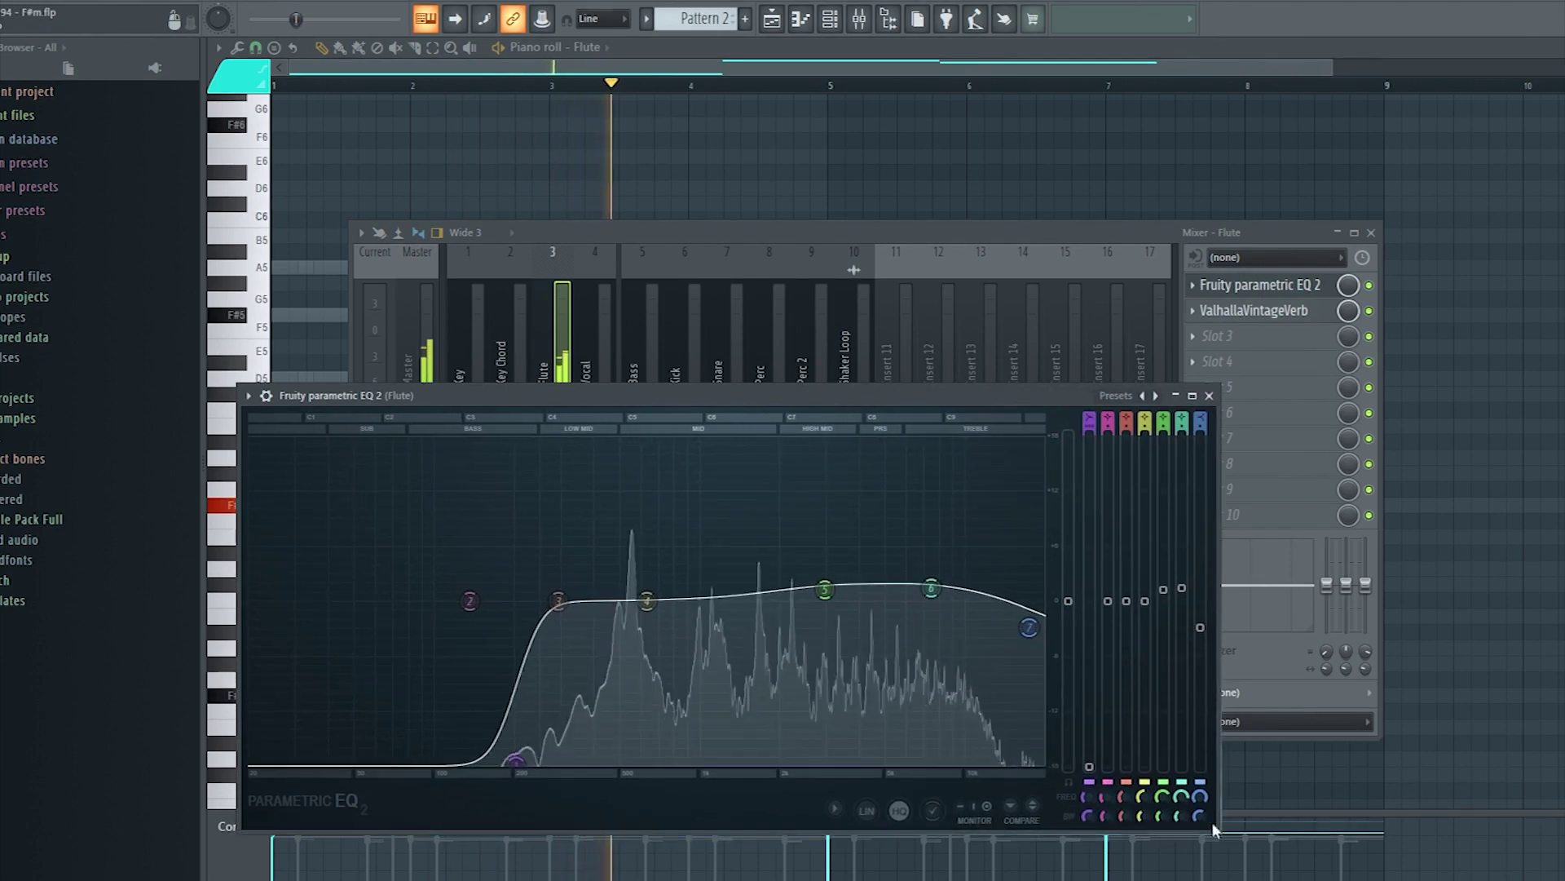
pyautogui.moveTo(854, 401); pyautogui.dragTo(897, 256)
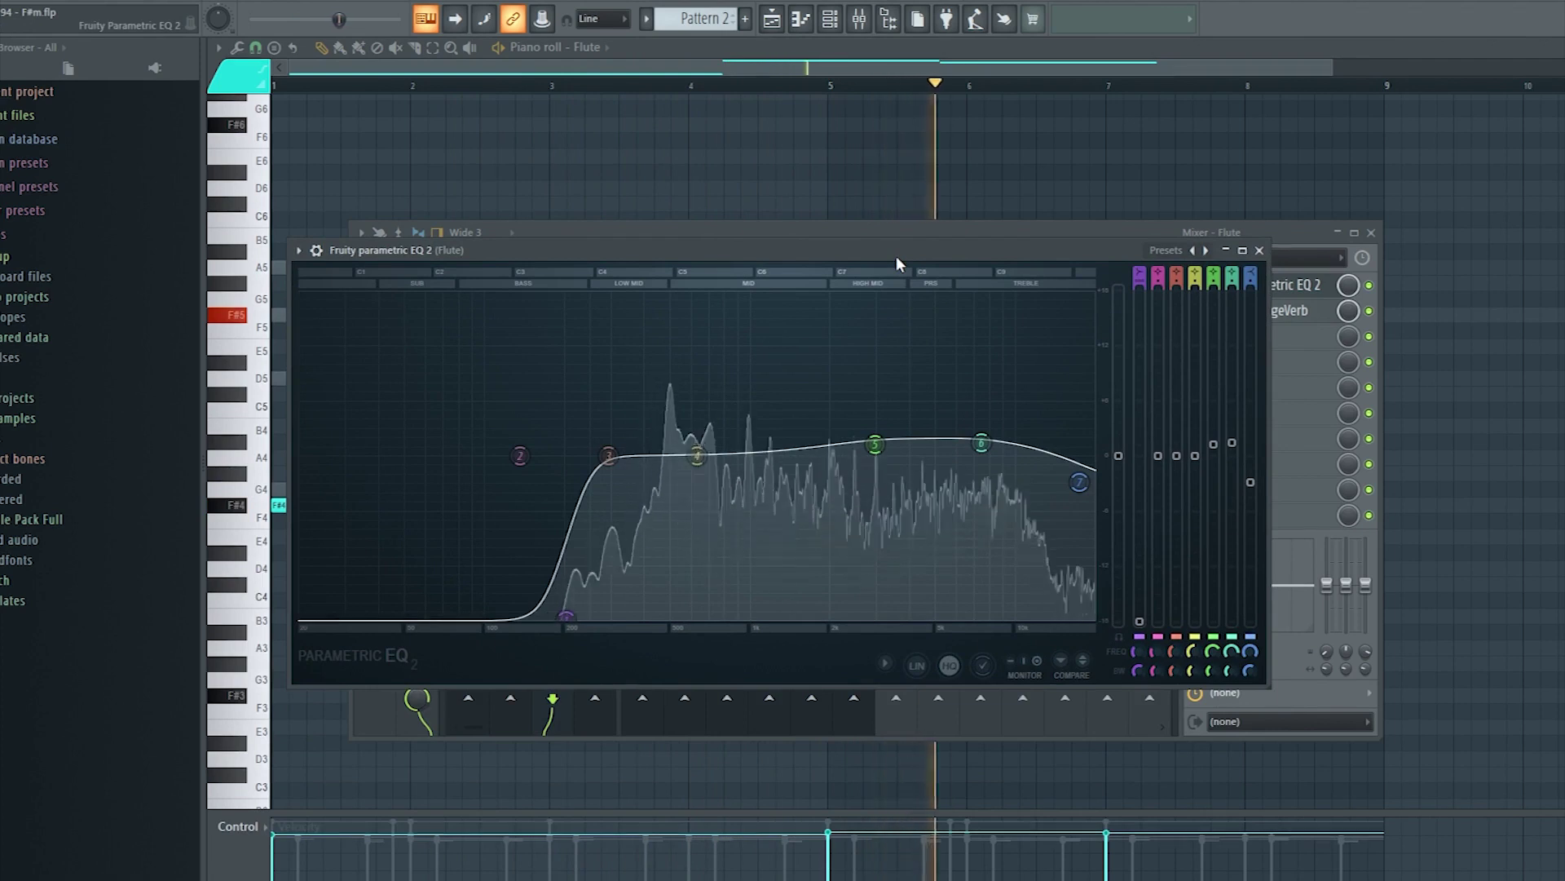
pyautogui.click(1259, 250)
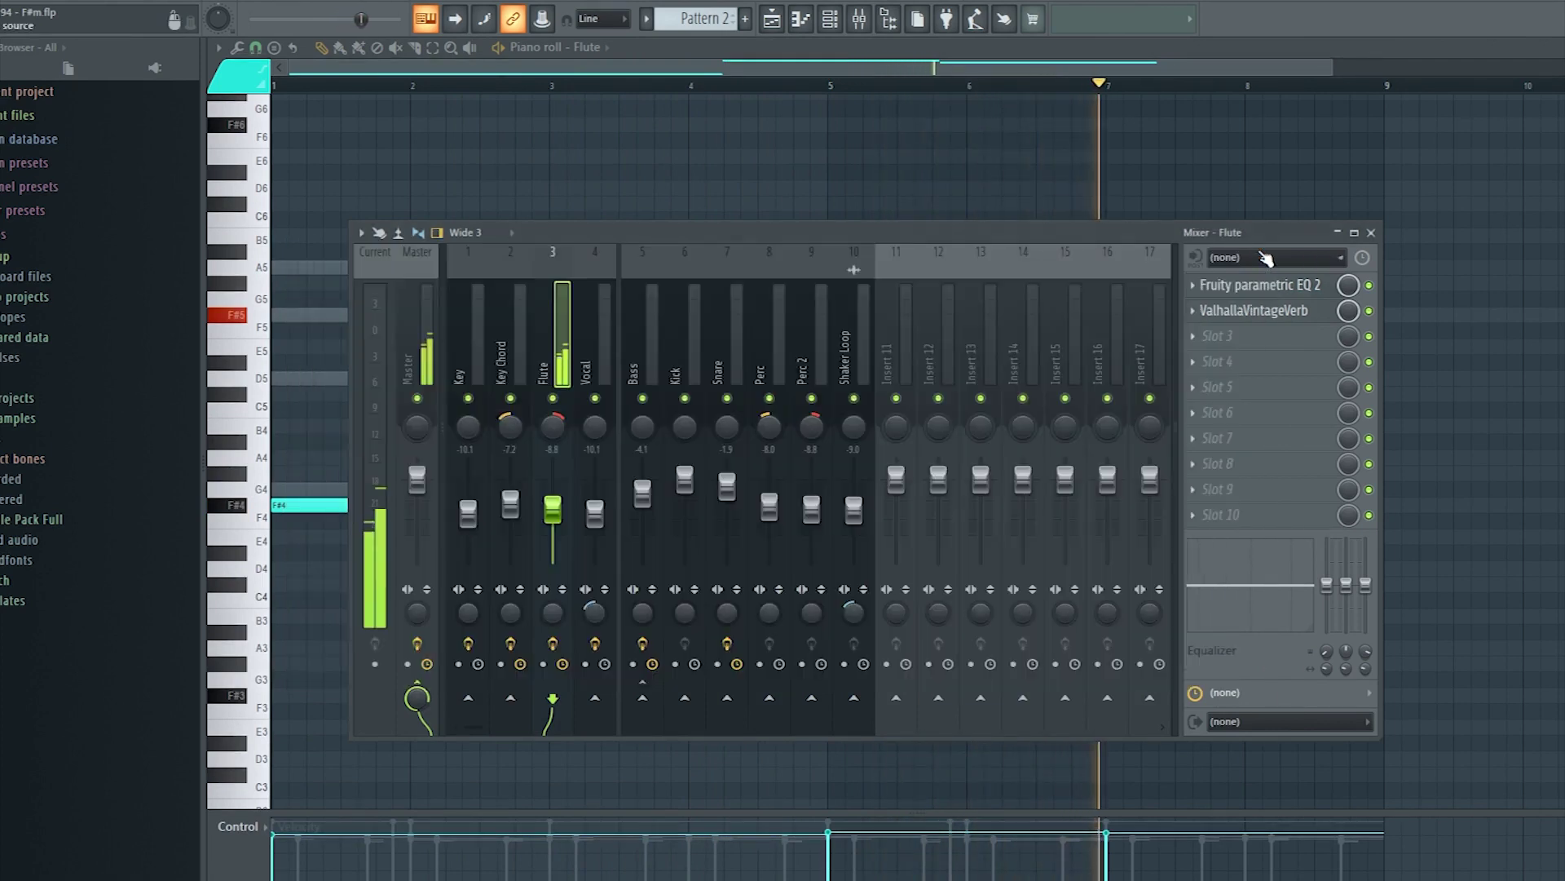
pyautogui.click(1256, 311)
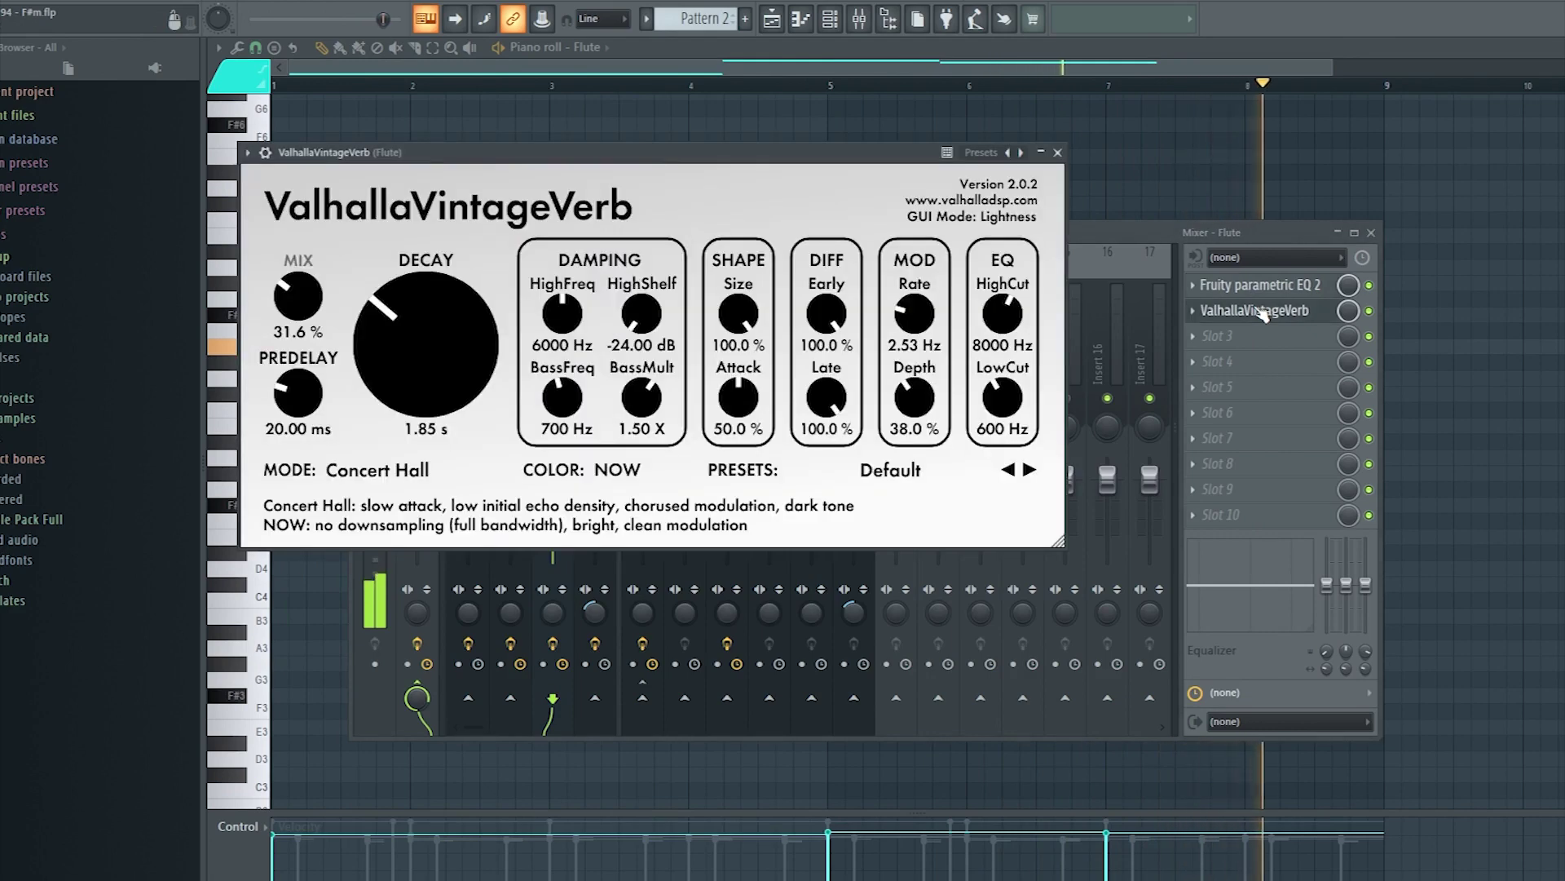
pyautogui.moveTo(769, 147); pyautogui.dragTo(937, 238)
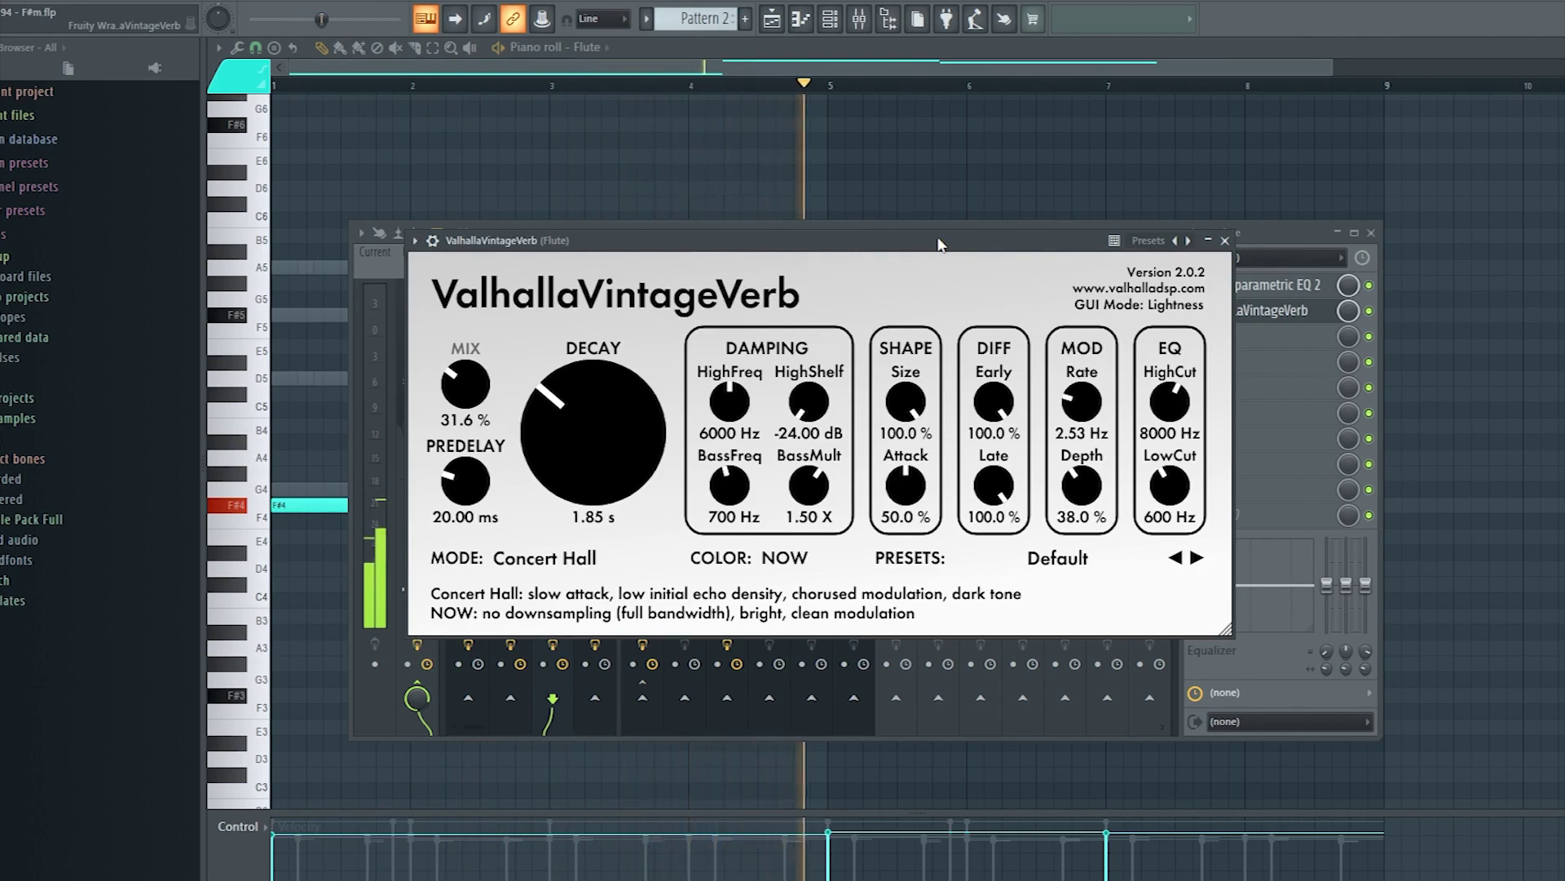
pyautogui.click(1226, 240)
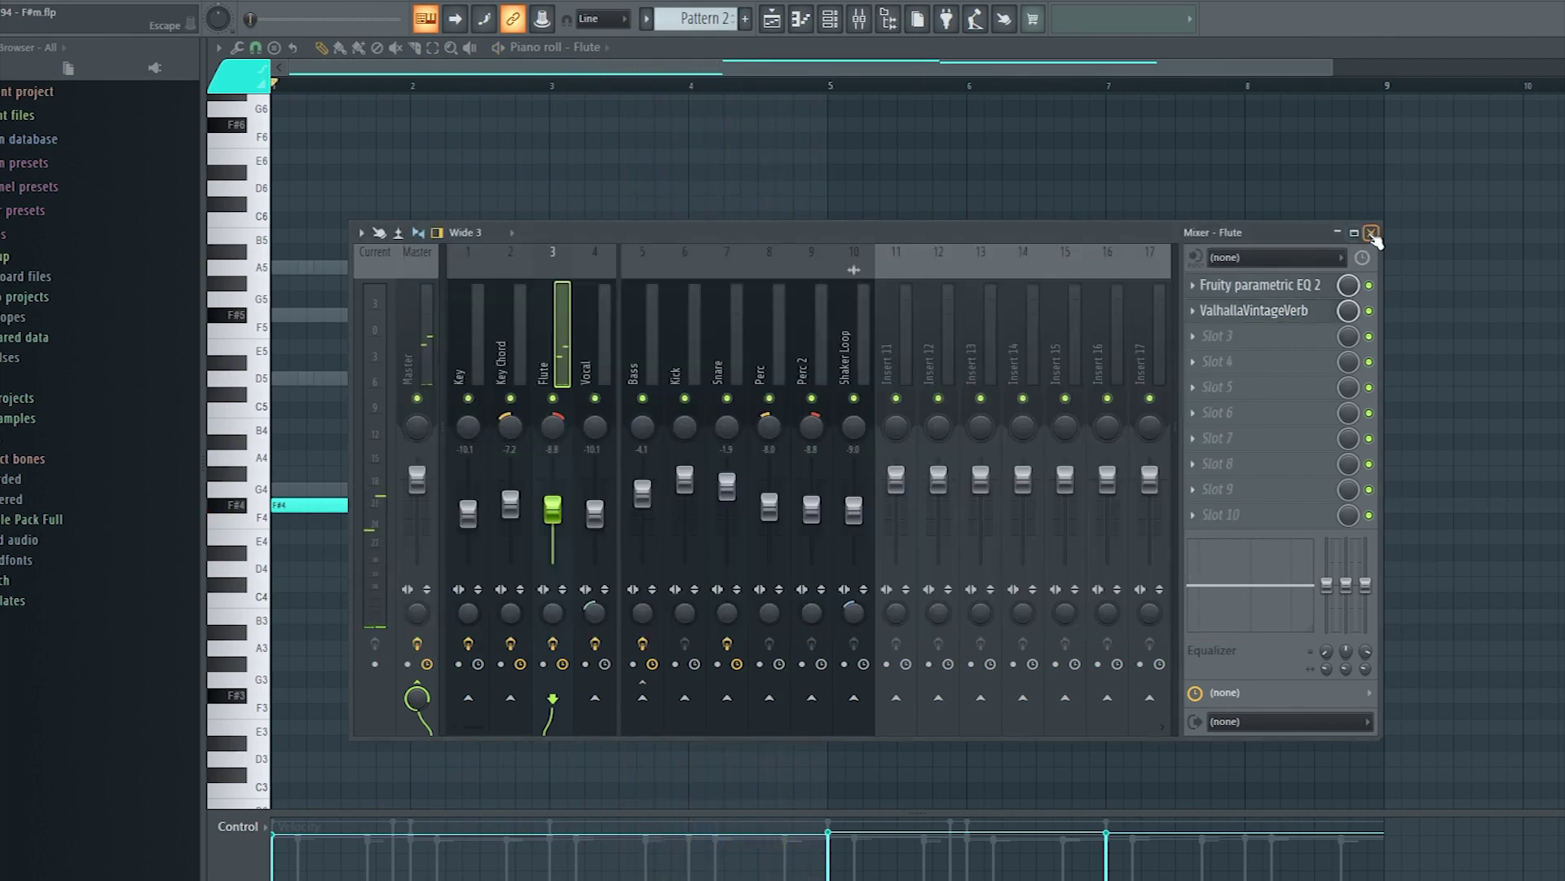
pyautogui.click(1371, 232)
# - Solo the Vocal channel and display its notes in the piano roll for playback
pyautogui.press('Escape')
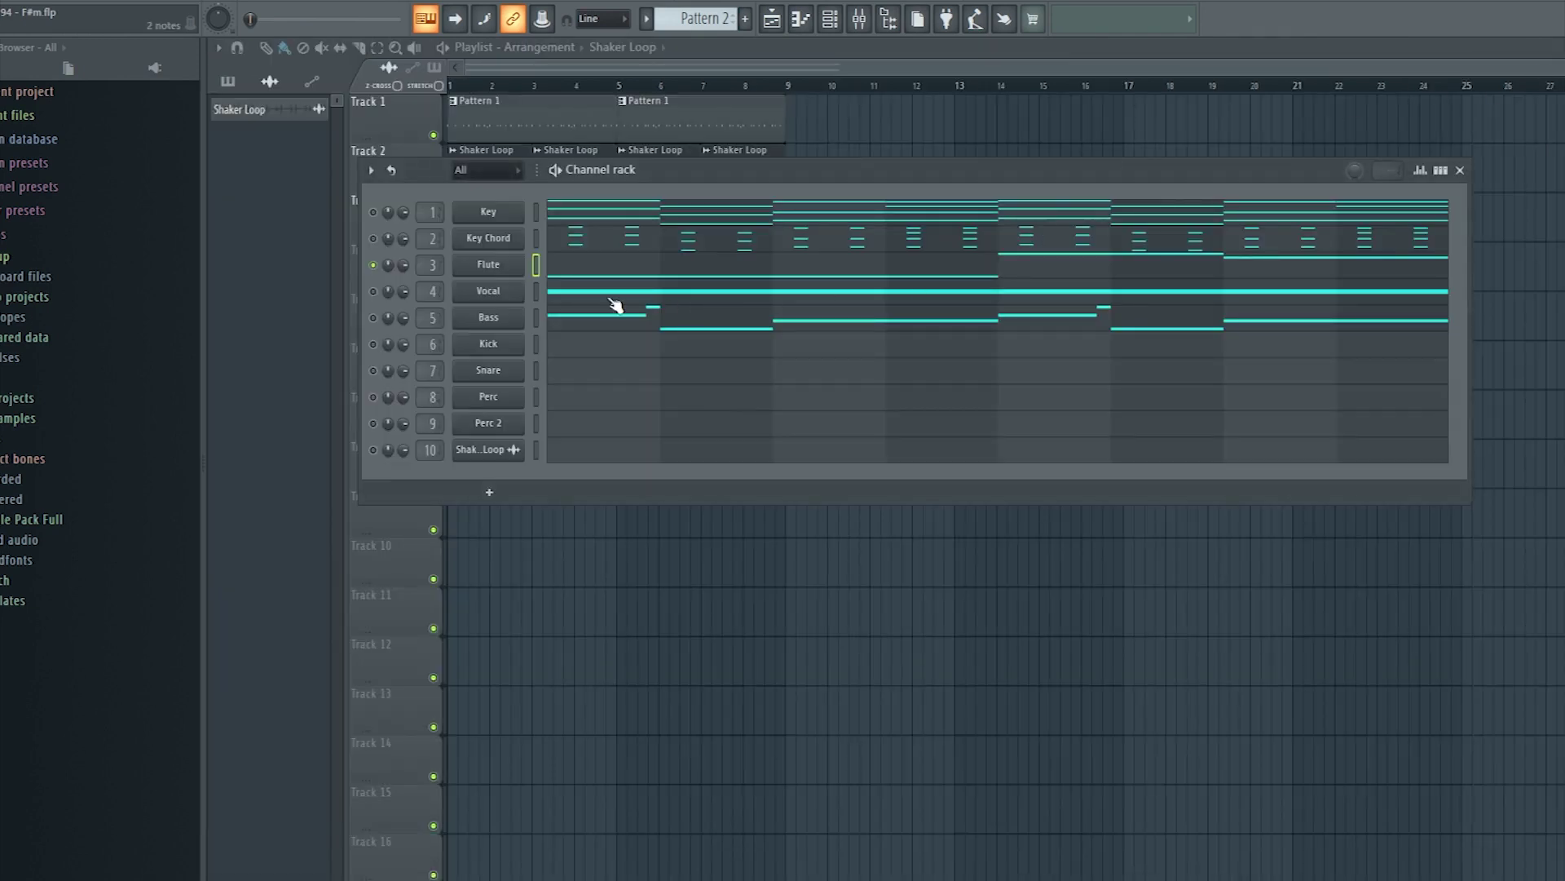
pyautogui.rightClick(410, 290)
pyautogui.click(505, 302)
pyautogui.click(610, 296)
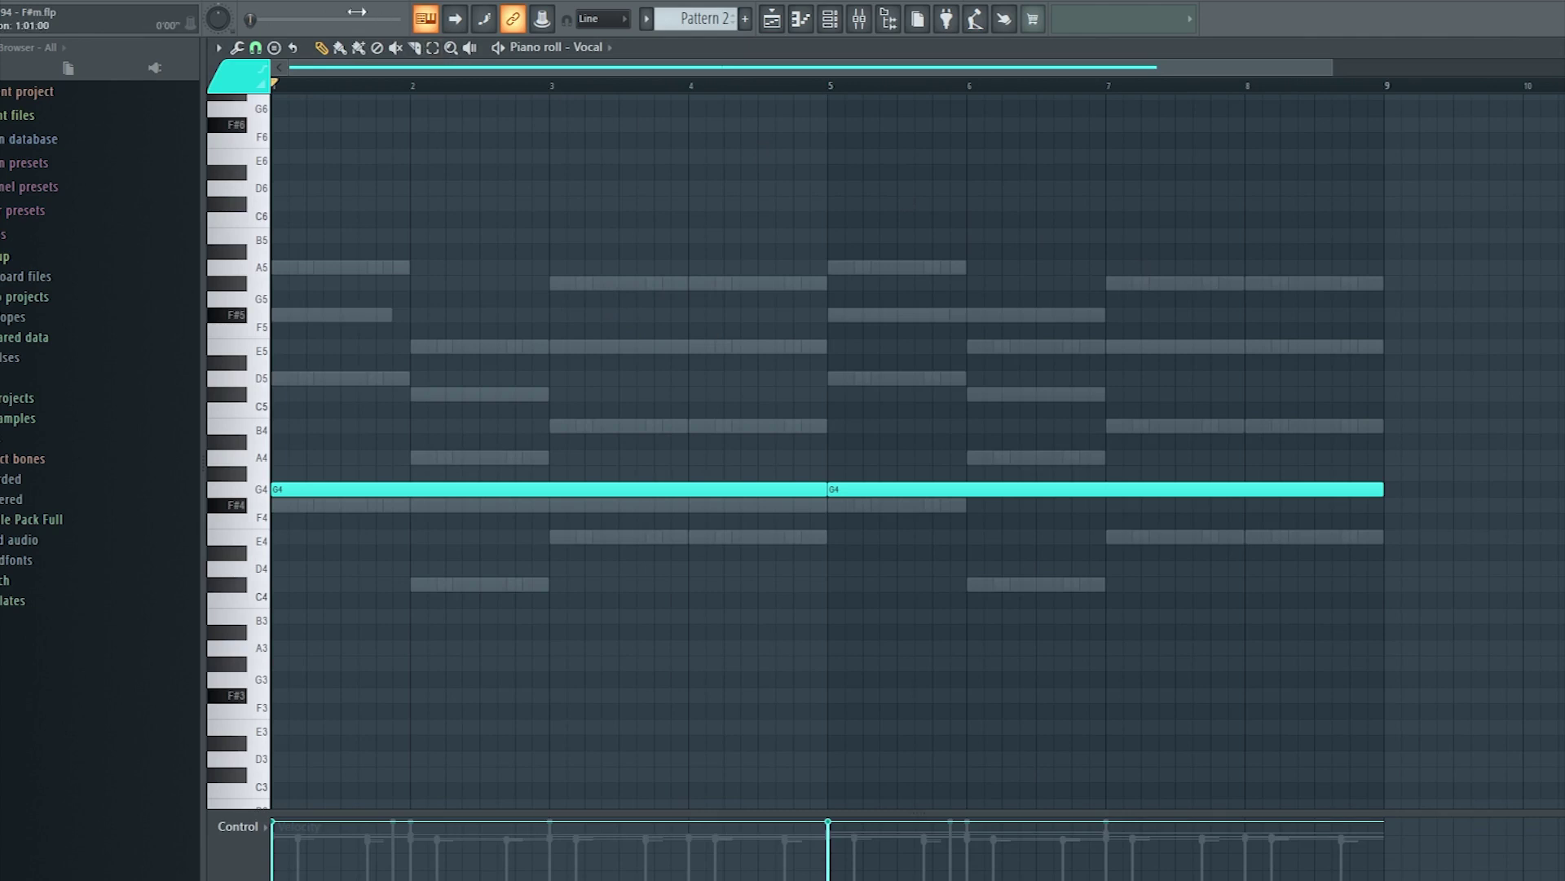
pyautogui.click(298, 2)
# - Examine the Fruity Parametric EQ 2 curve on the Vocal mixer track
pyautogui.press('Escape')
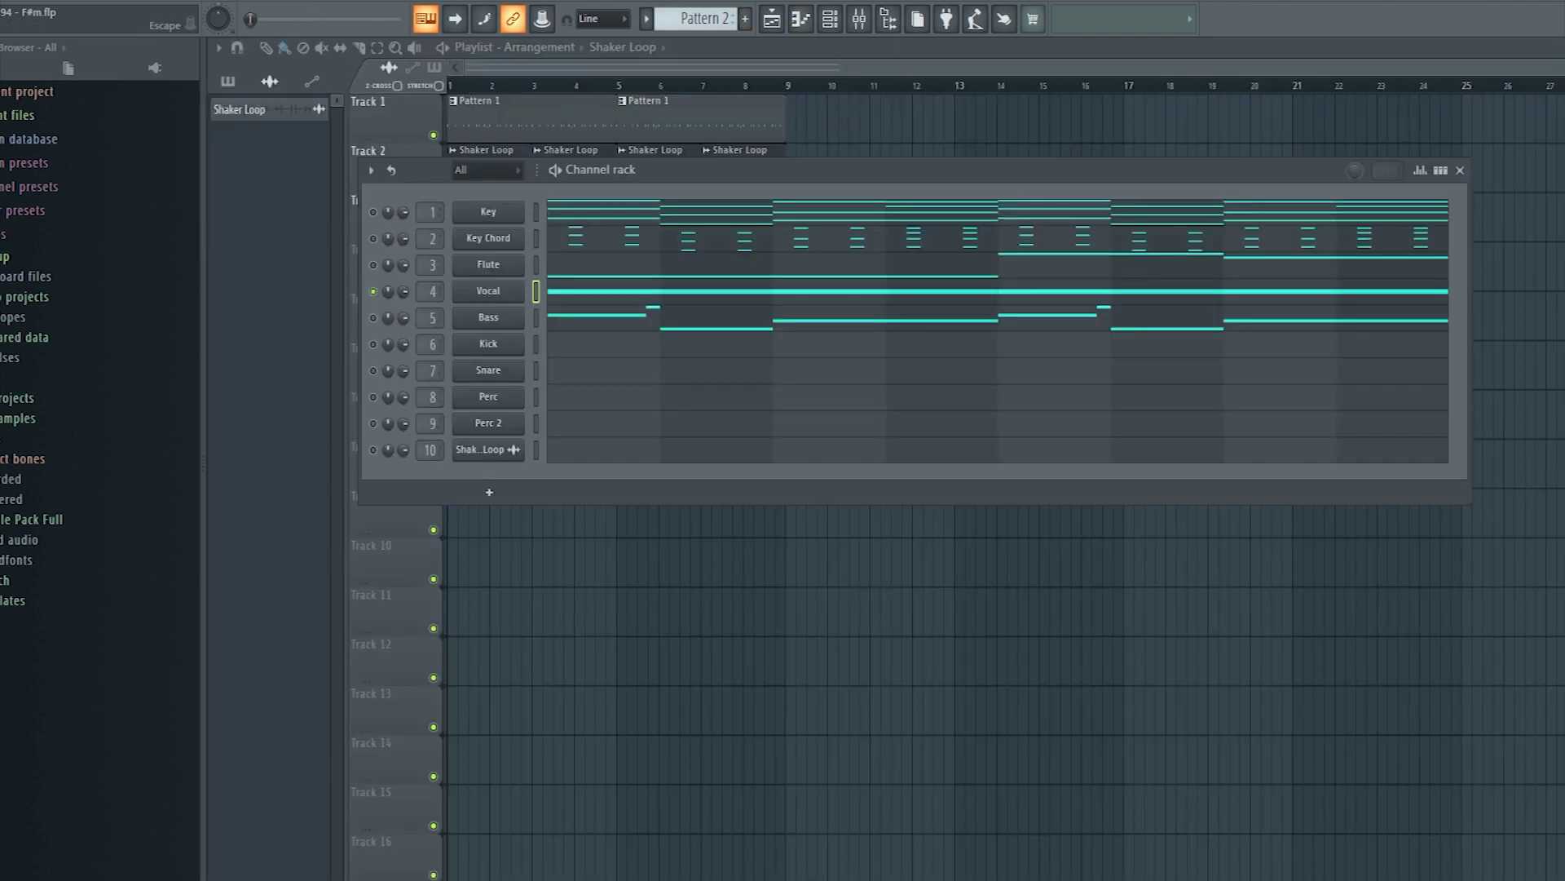
pyautogui.click(867, 25)
pyautogui.click(1289, 287)
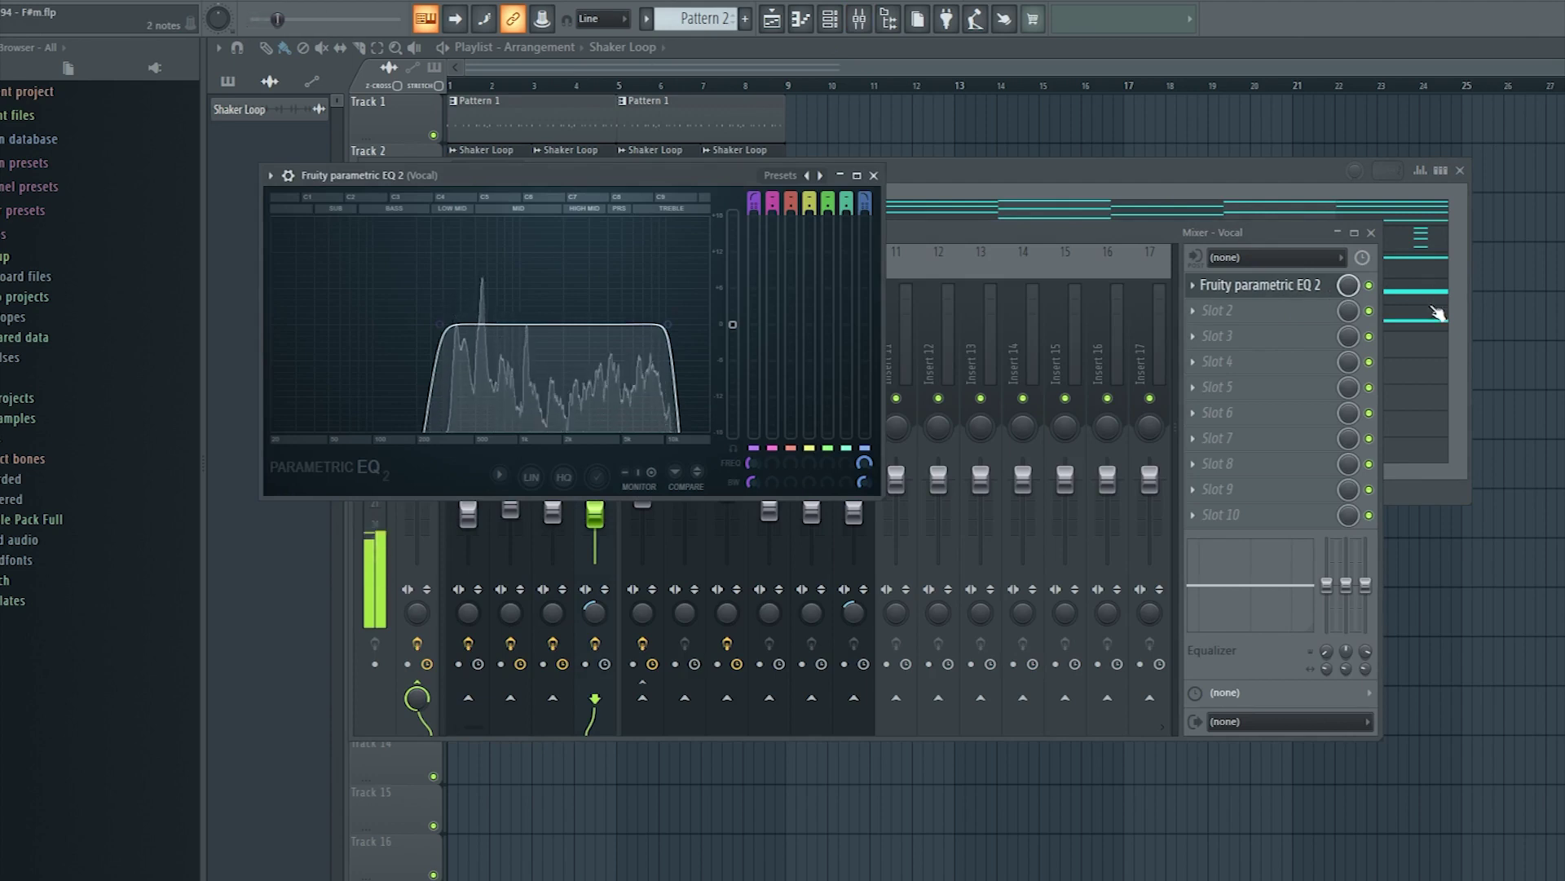
pyautogui.click(874, 175)
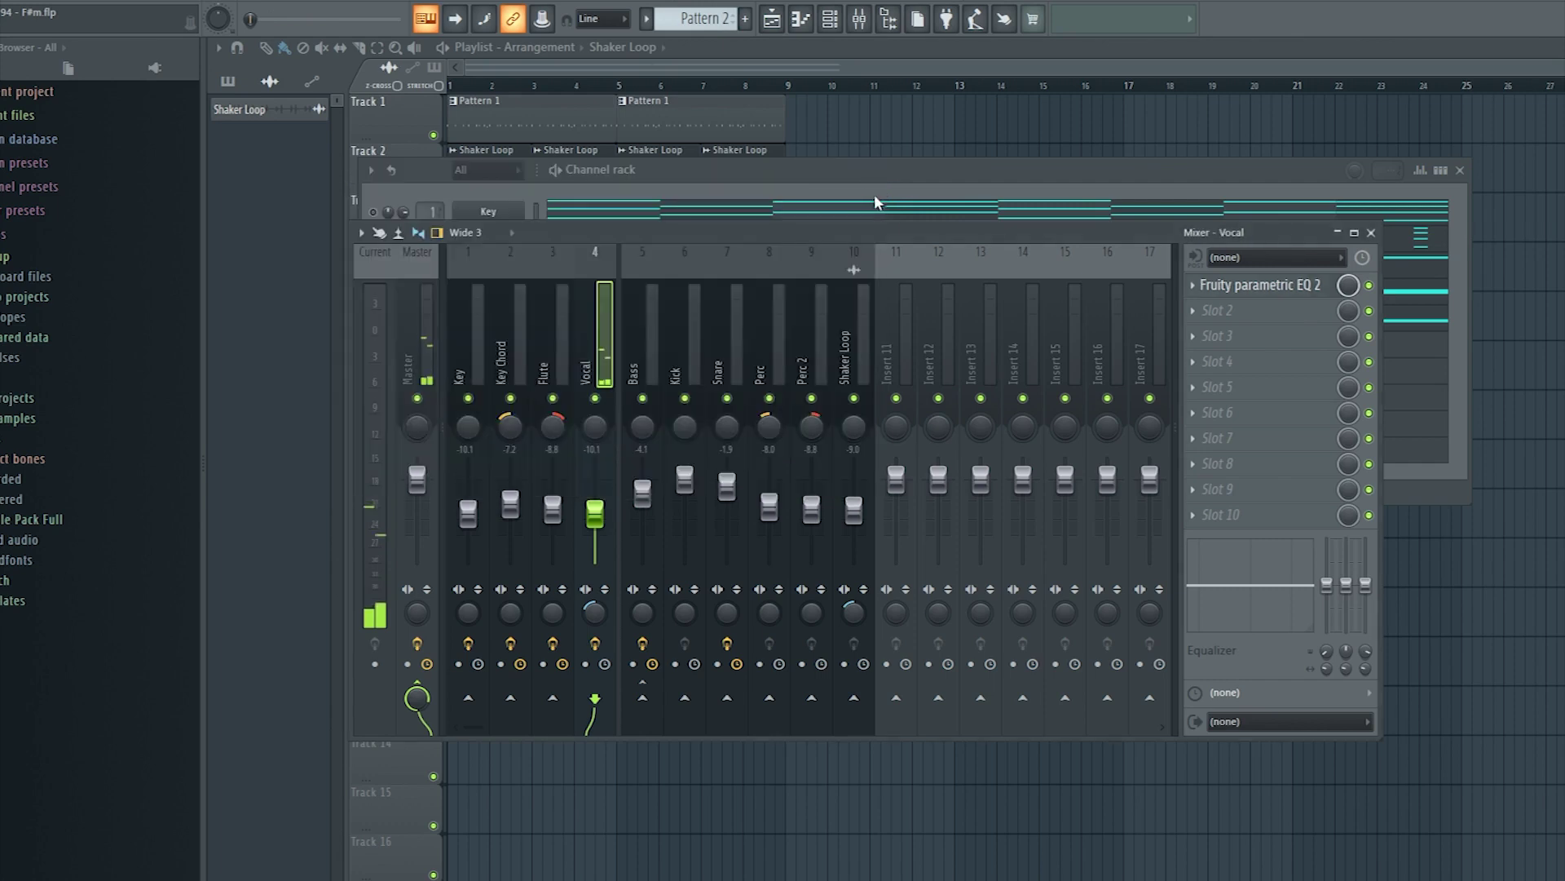
# - Solo the Bass channel and display its notes in the piano roll
pyautogui.click(1009, 194)
pyautogui.rightClick(375, 328)
pyautogui.click(378, 331)
pyautogui.click(579, 327)
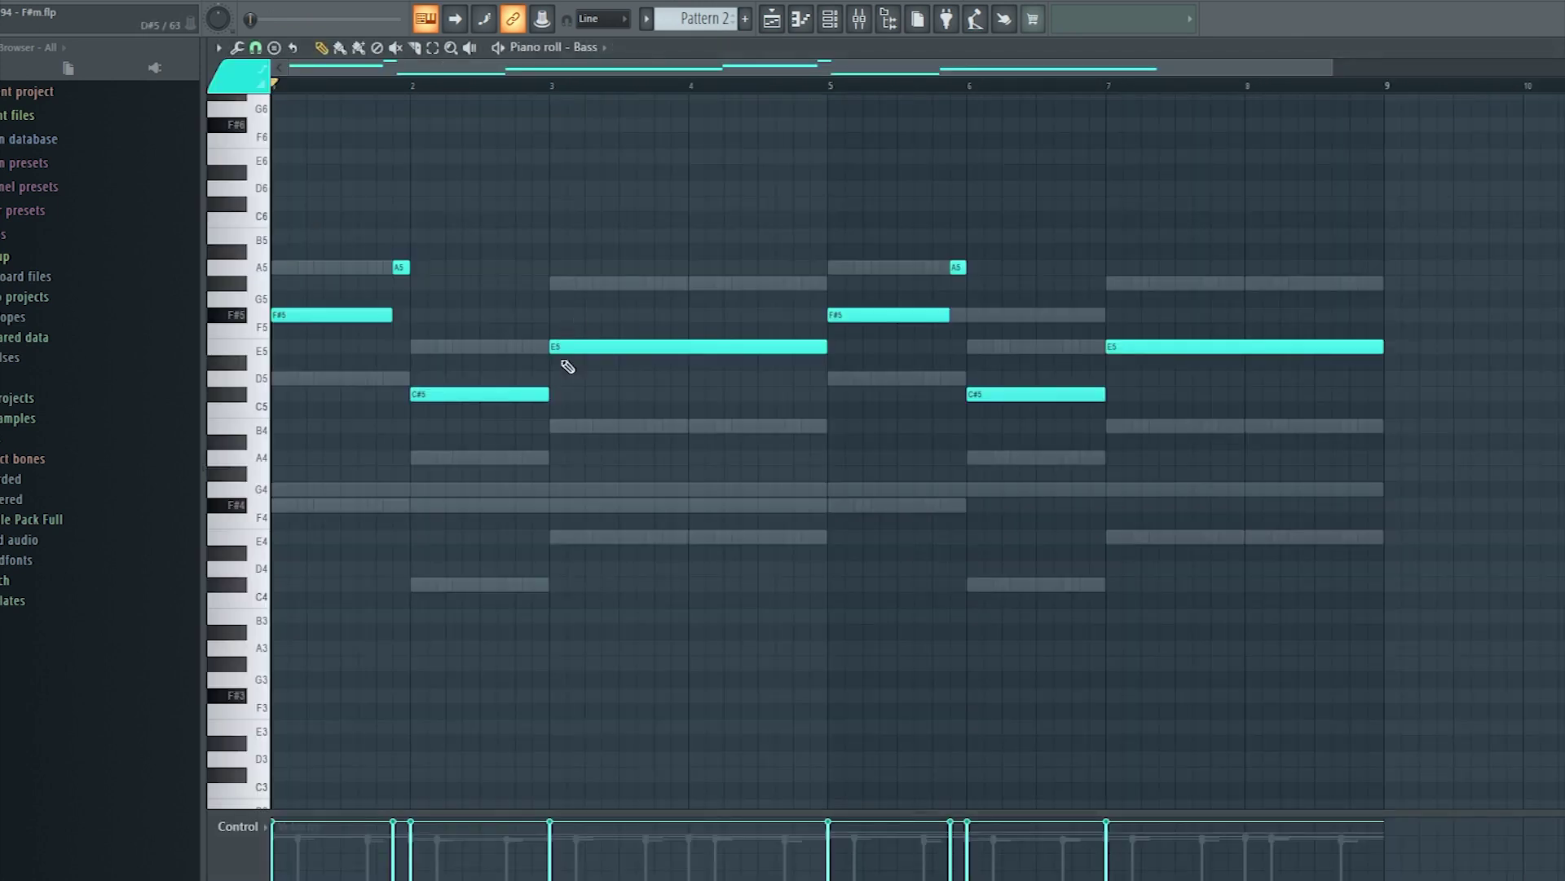
pyautogui.scroll(3, 560, 364)
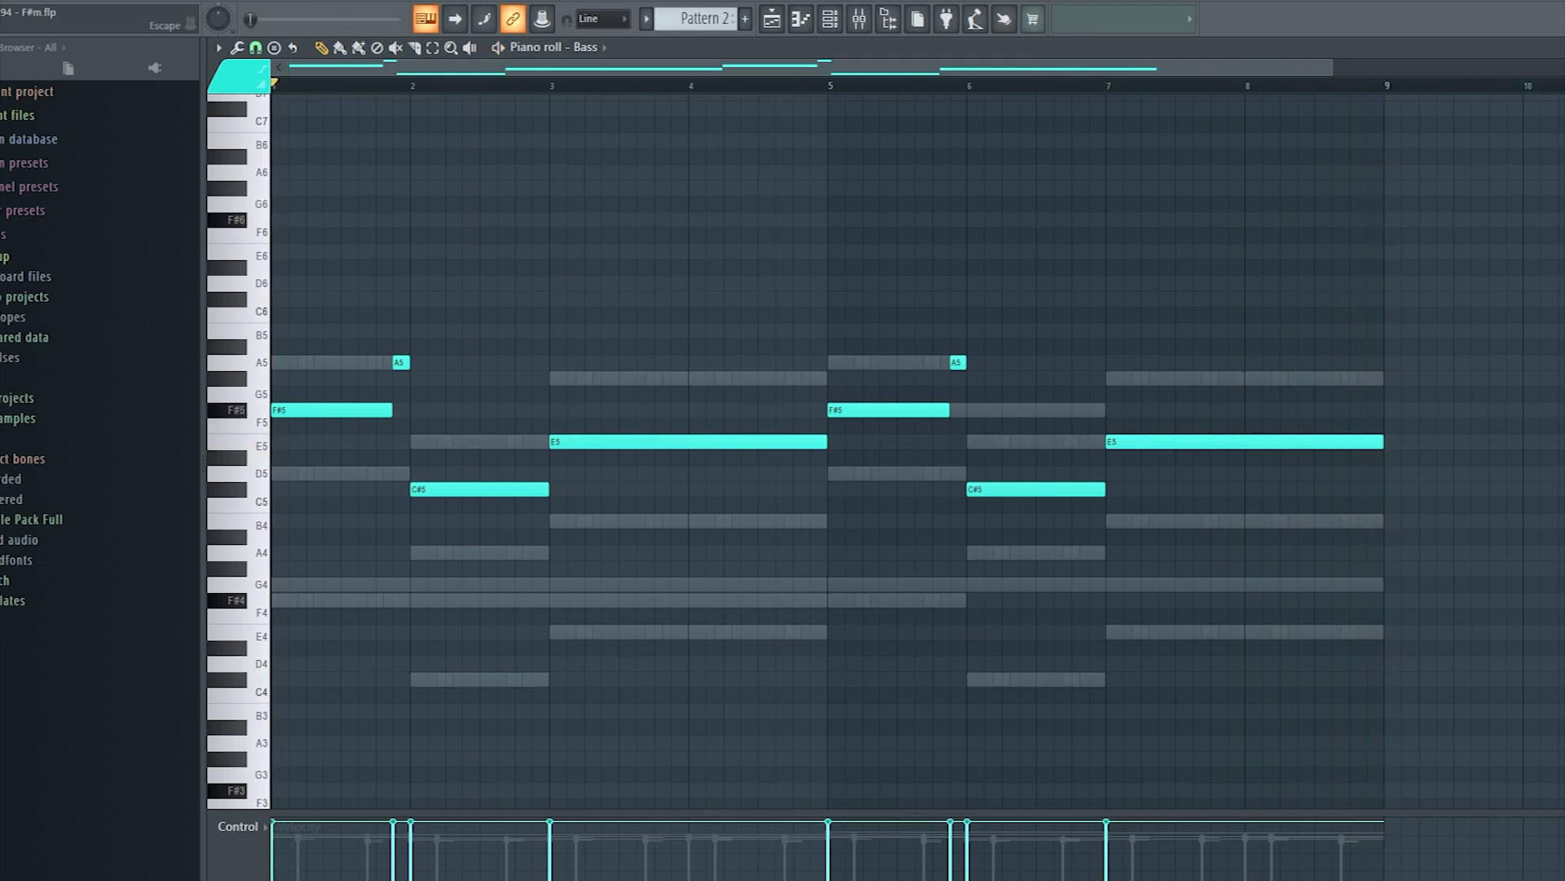
# - Leave only the Kick, Snare, Perc, Perc 2 and Shaker Loop channels unmuted and switch to Pattern 1
pyautogui.press('F7')
pyautogui.rightClick(375, 345)
pyautogui.click(424, 357)
pyautogui.click(374, 370)
pyautogui.click(373, 396)
pyautogui.click(373, 423)
pyautogui.click(374, 450)
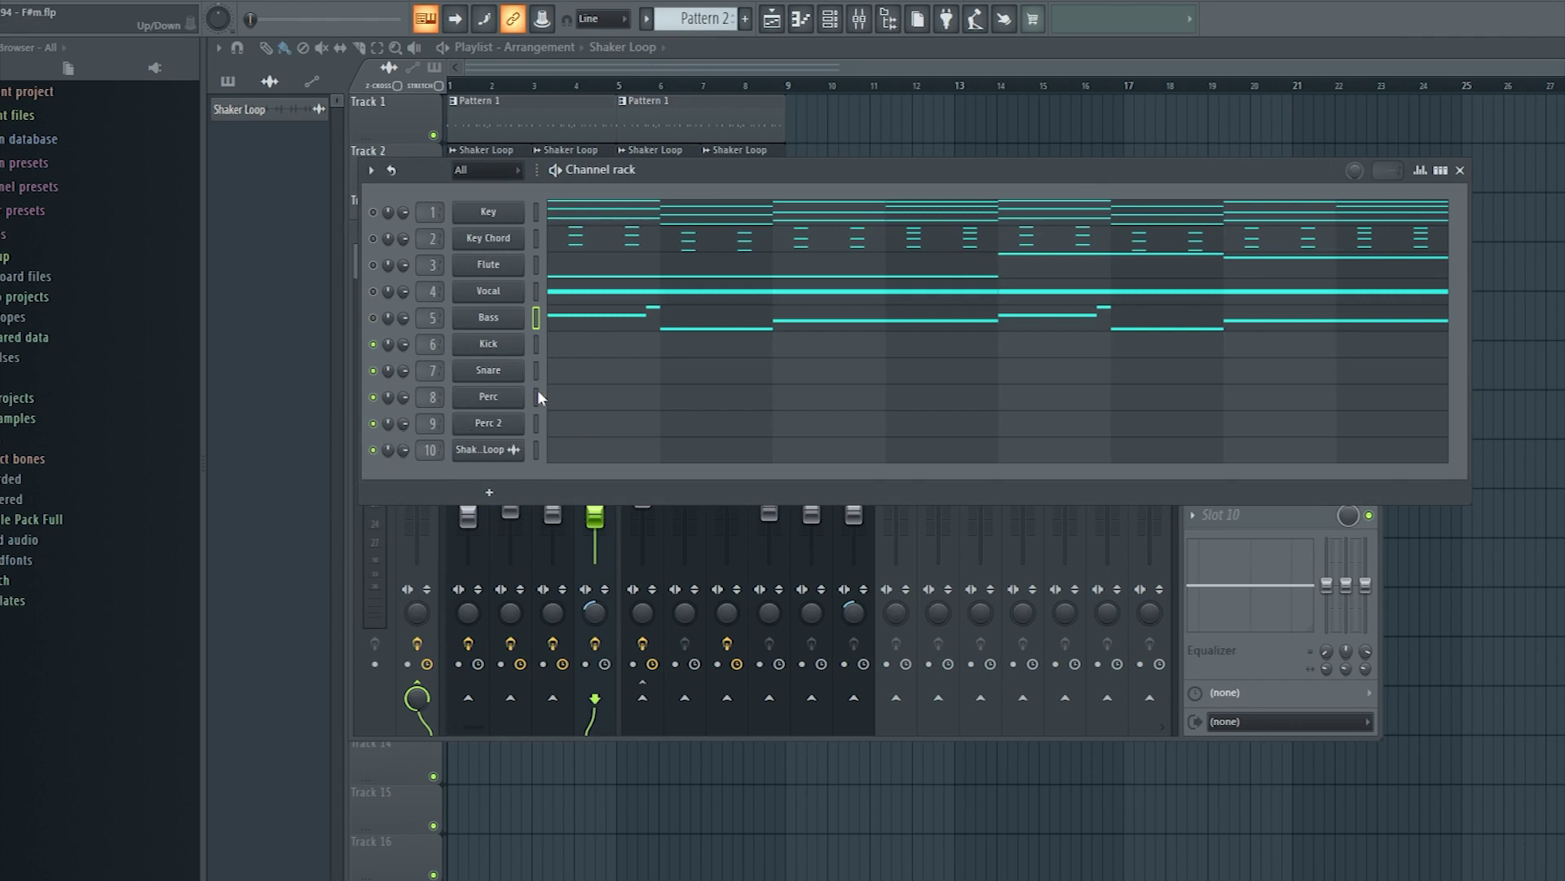
pyautogui.press('KP_Subtract')
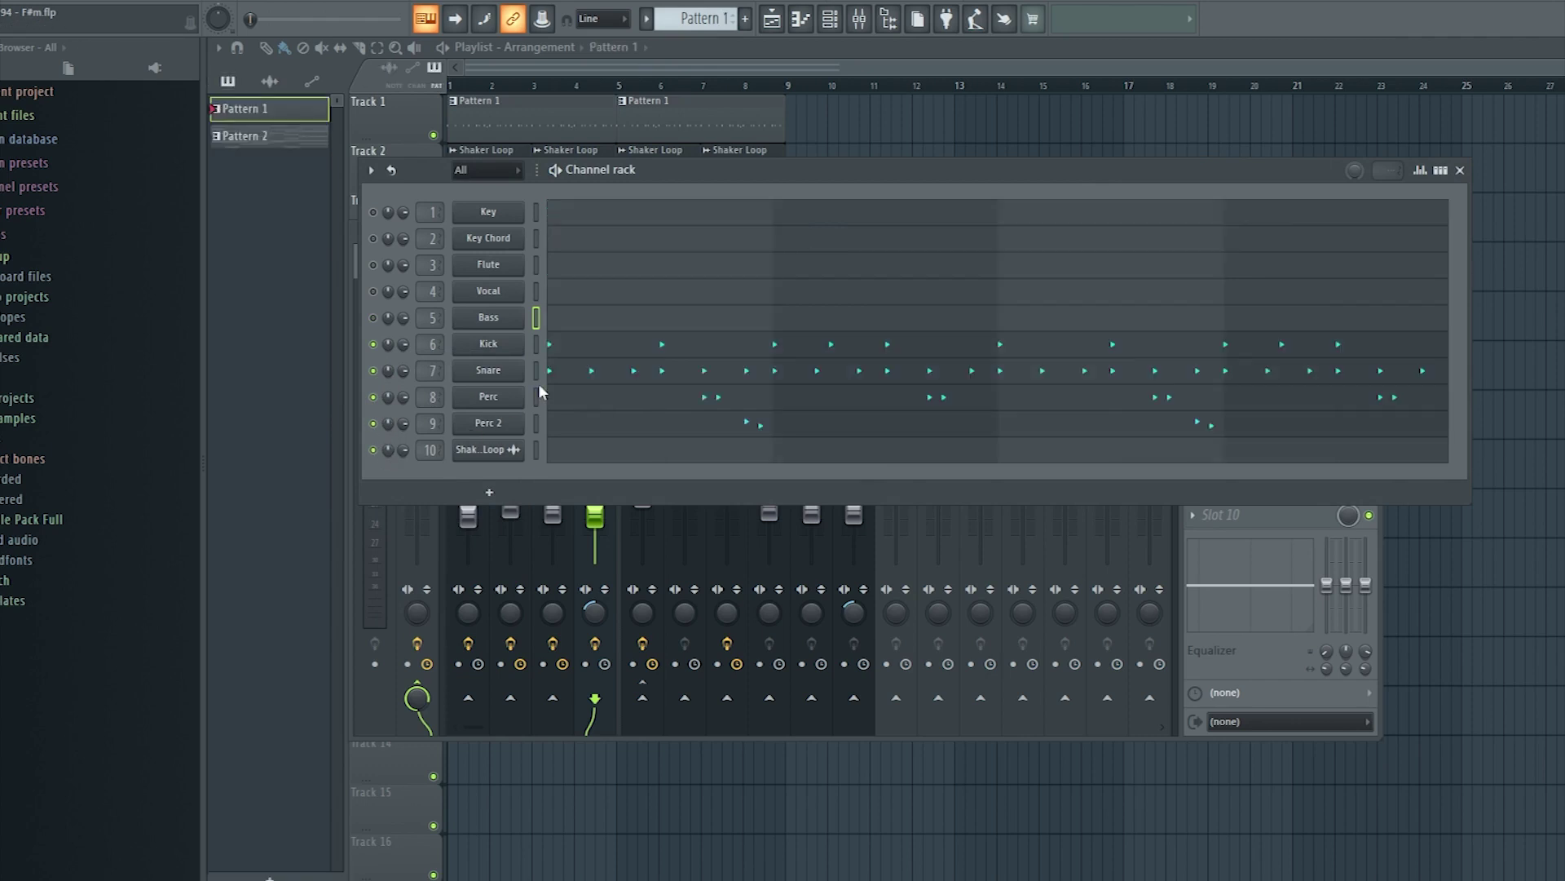
# - Show Pattern 1 as a step grid in the channel rack, close the mixer and move the rack below the playlist's Track 3
pyautogui.click(1440, 170)
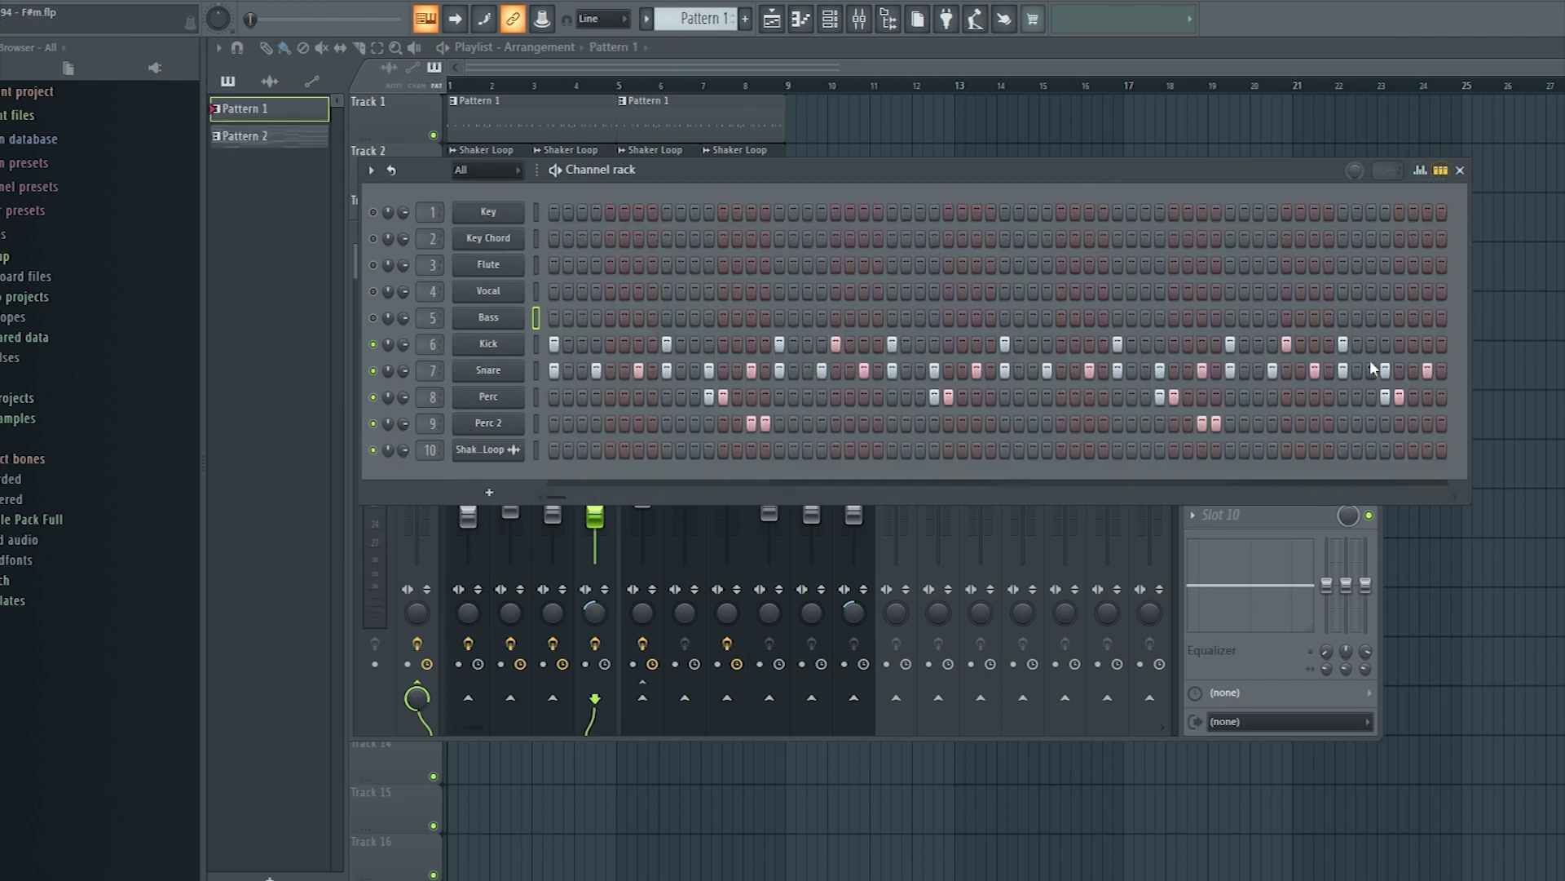
pyautogui.click(1378, 565)
pyautogui.click(1372, 232)
pyautogui.moveTo(919, 164); pyautogui.dragTo(905, 295)
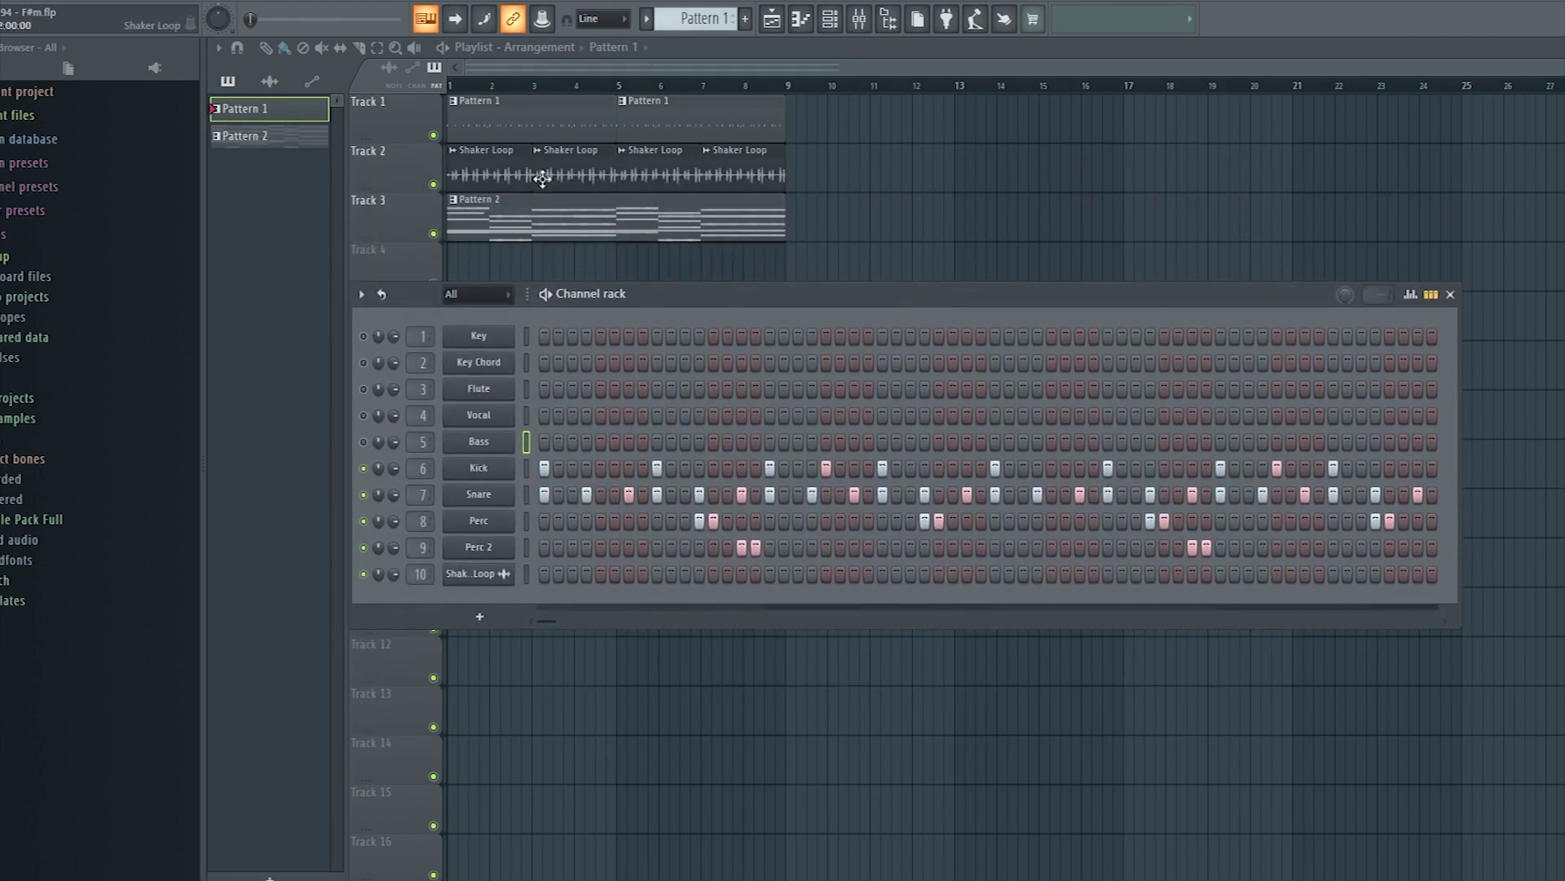
# - Play the arrangement from the start to review the Kick, Snare, Perc, Perc 2 and Shaker Loop drum pattern
pyautogui.scroll(5, 296, 15)
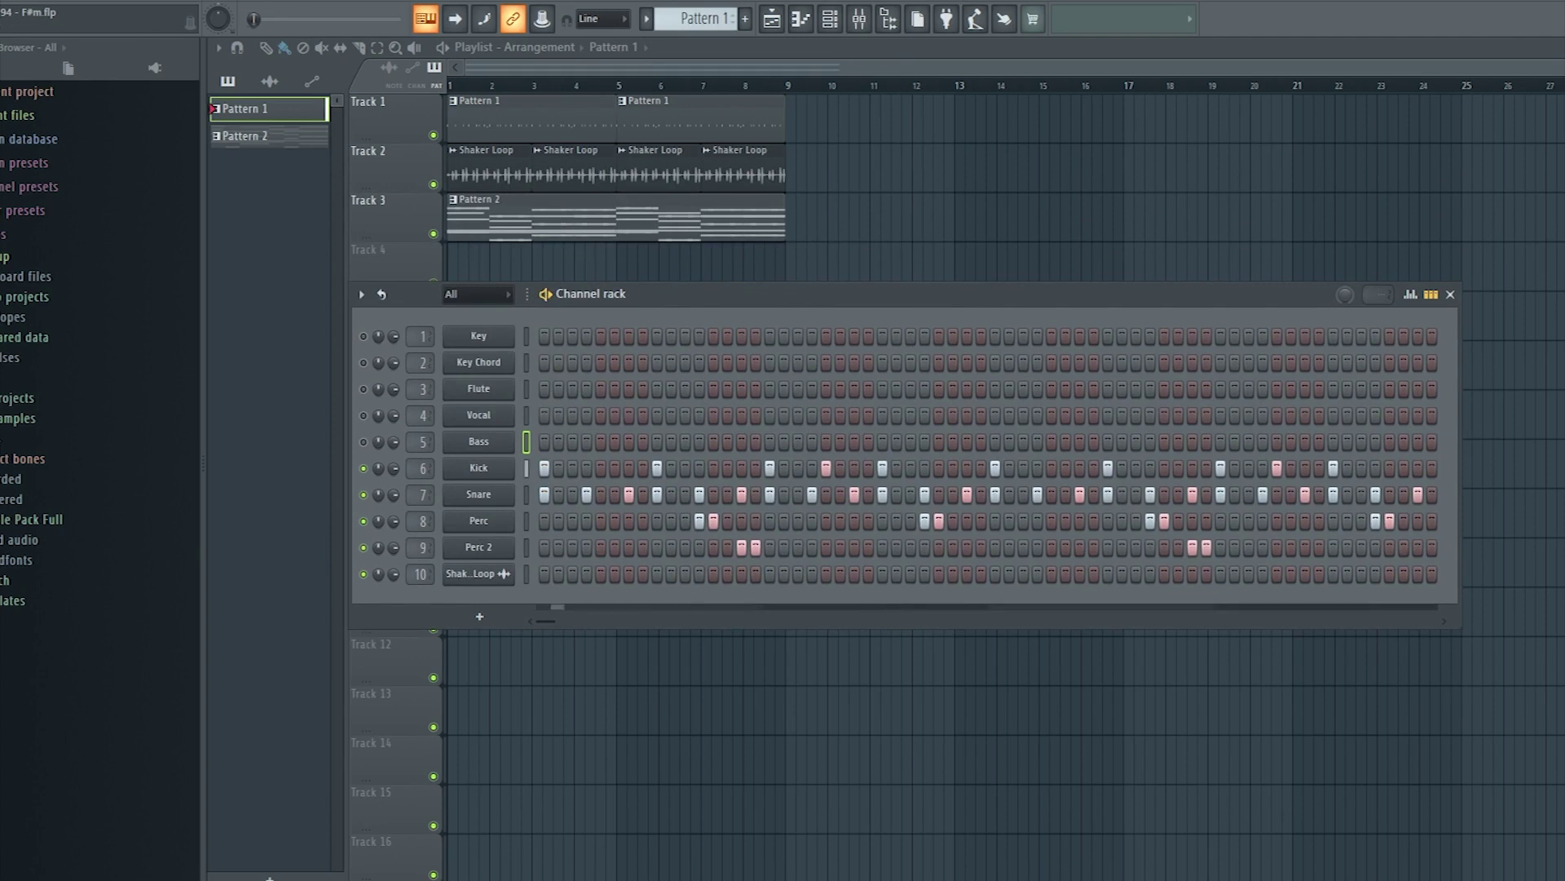
pyautogui.scroll(-3, 295, 14)
pyautogui.press('space')
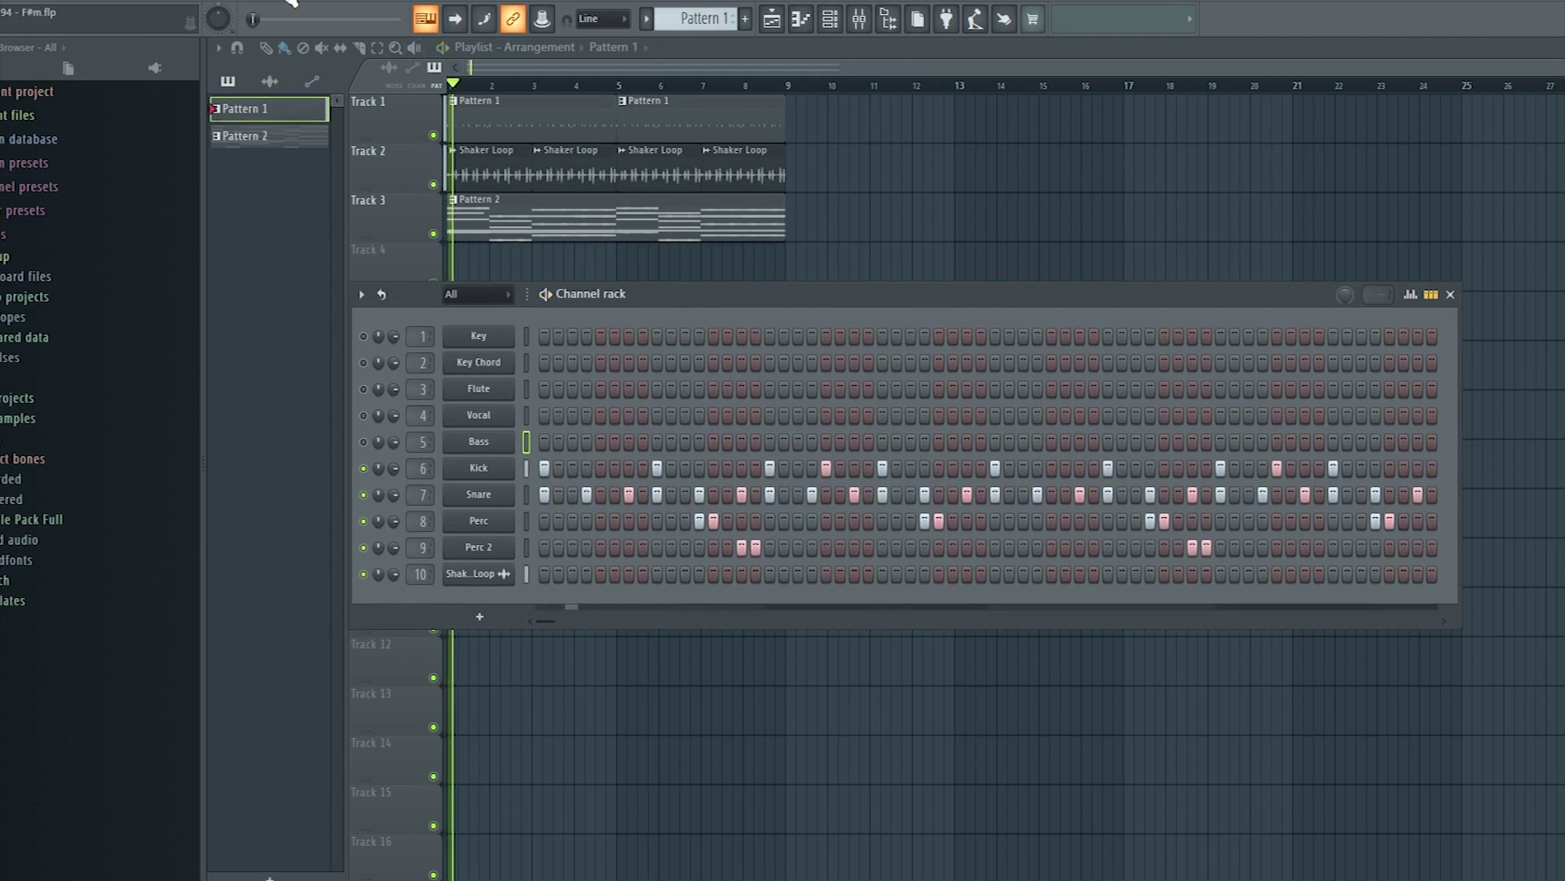
pyautogui.scroll(4, 291, 3)
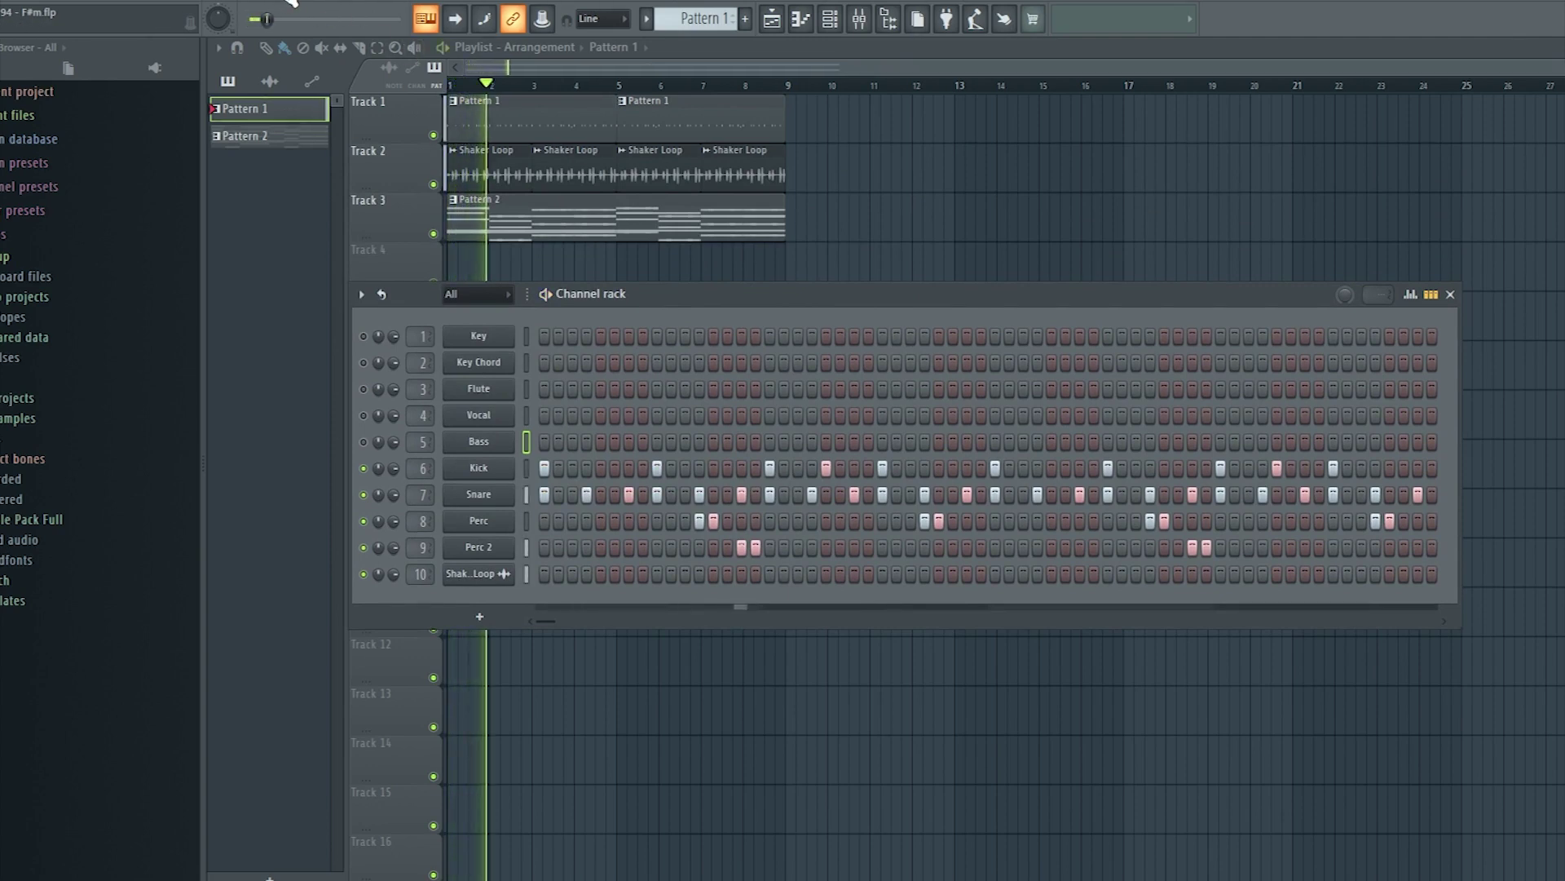
pyautogui.scroll(4, 290, 2)
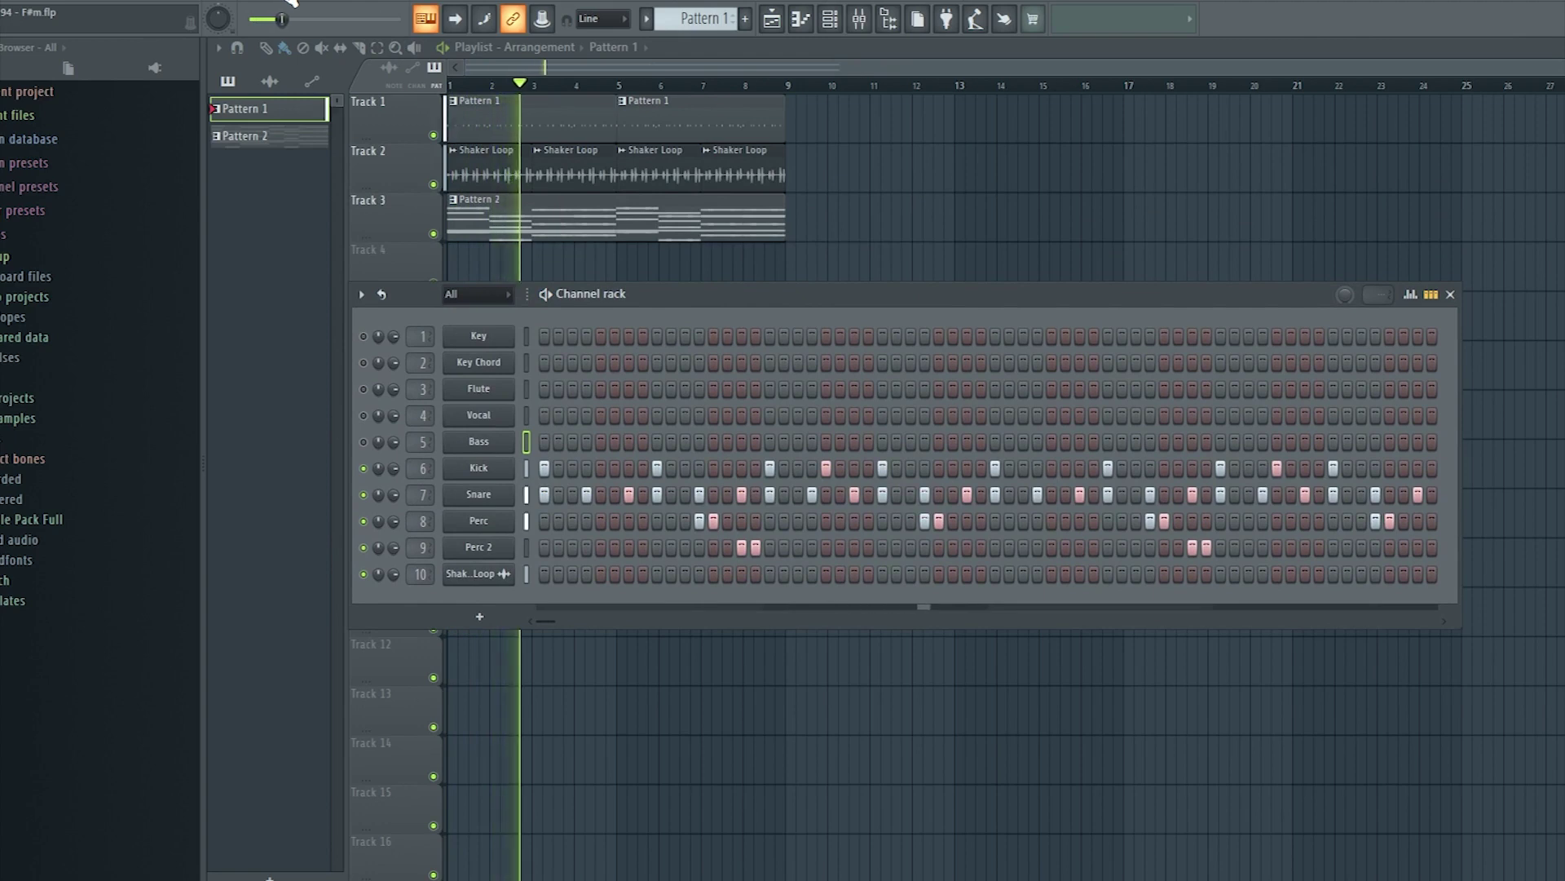
pyautogui.scroll(4, 291, 2)
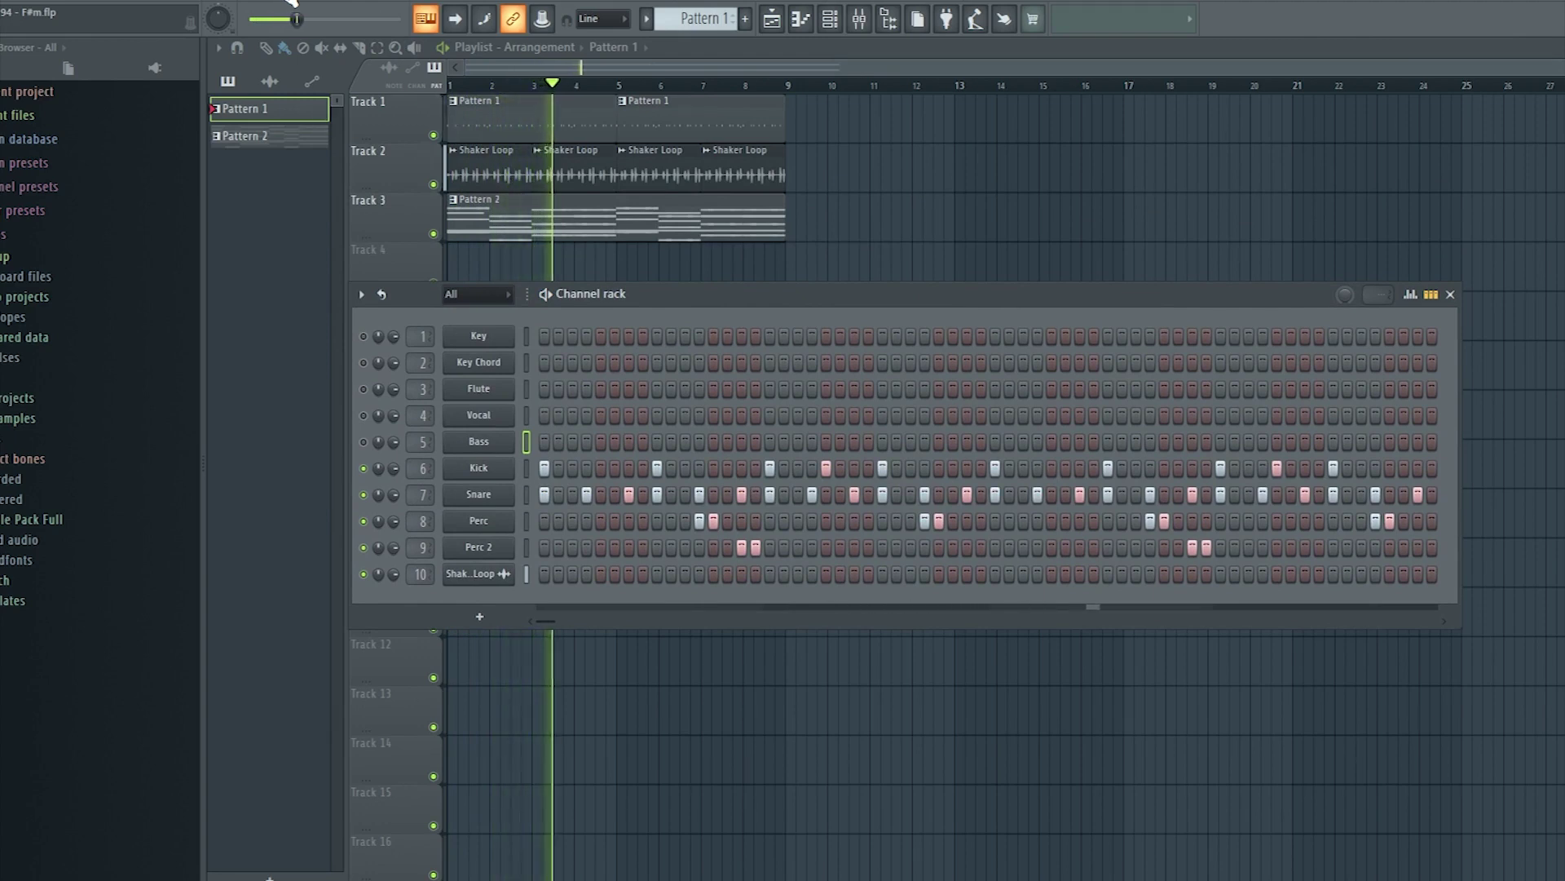
pyautogui.scroll(4, 291, 2)
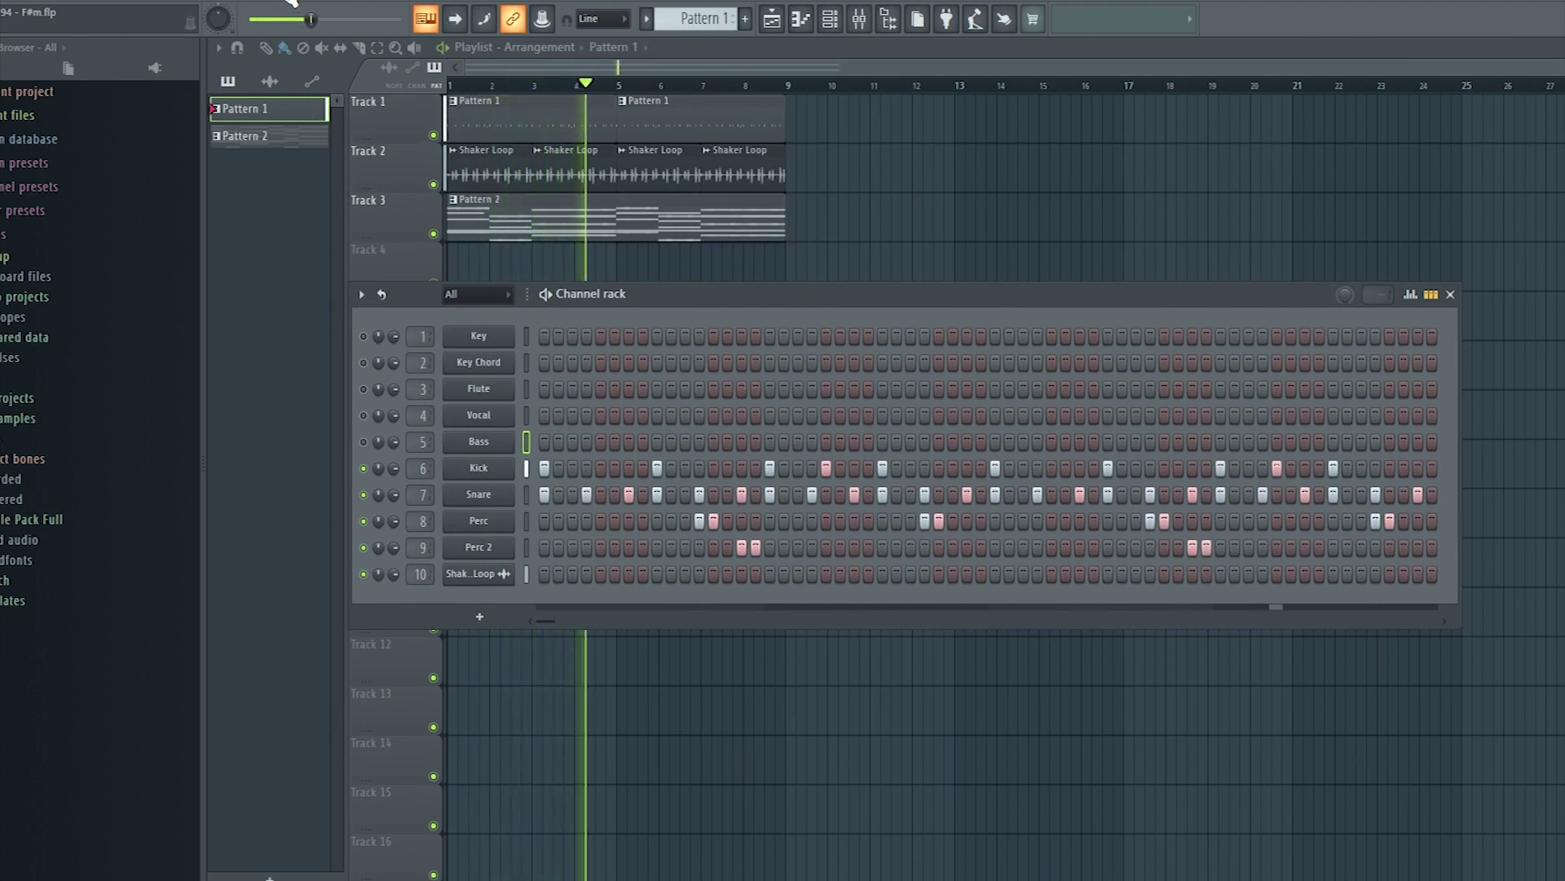
pyautogui.scroll(4, 291, 3)
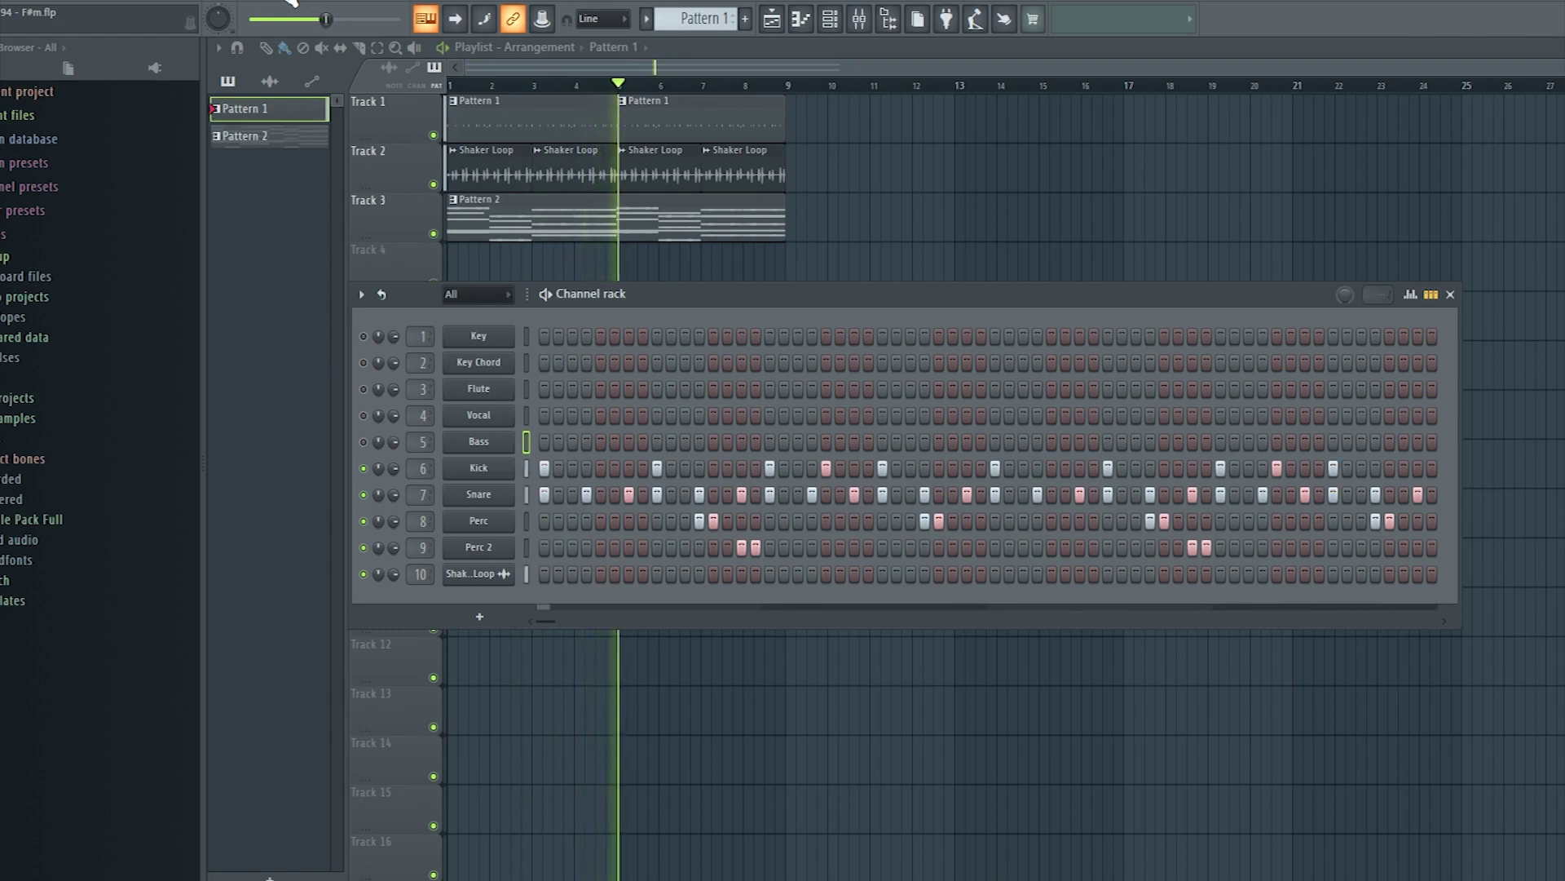
pyautogui.scroll(4, 291, 3)
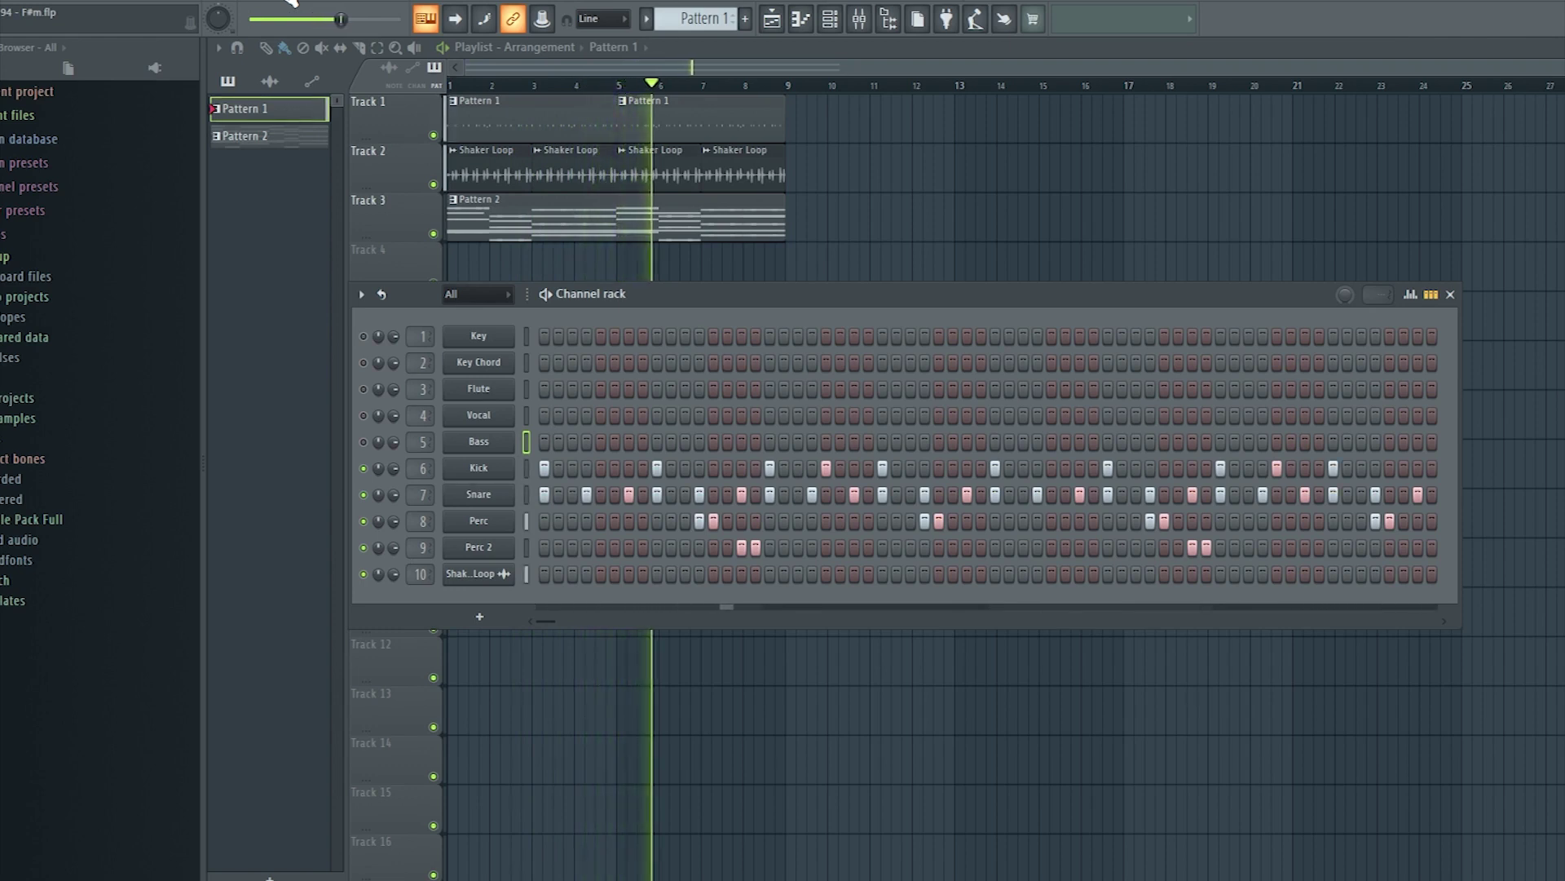
pyautogui.scroll(4, 291, 2)
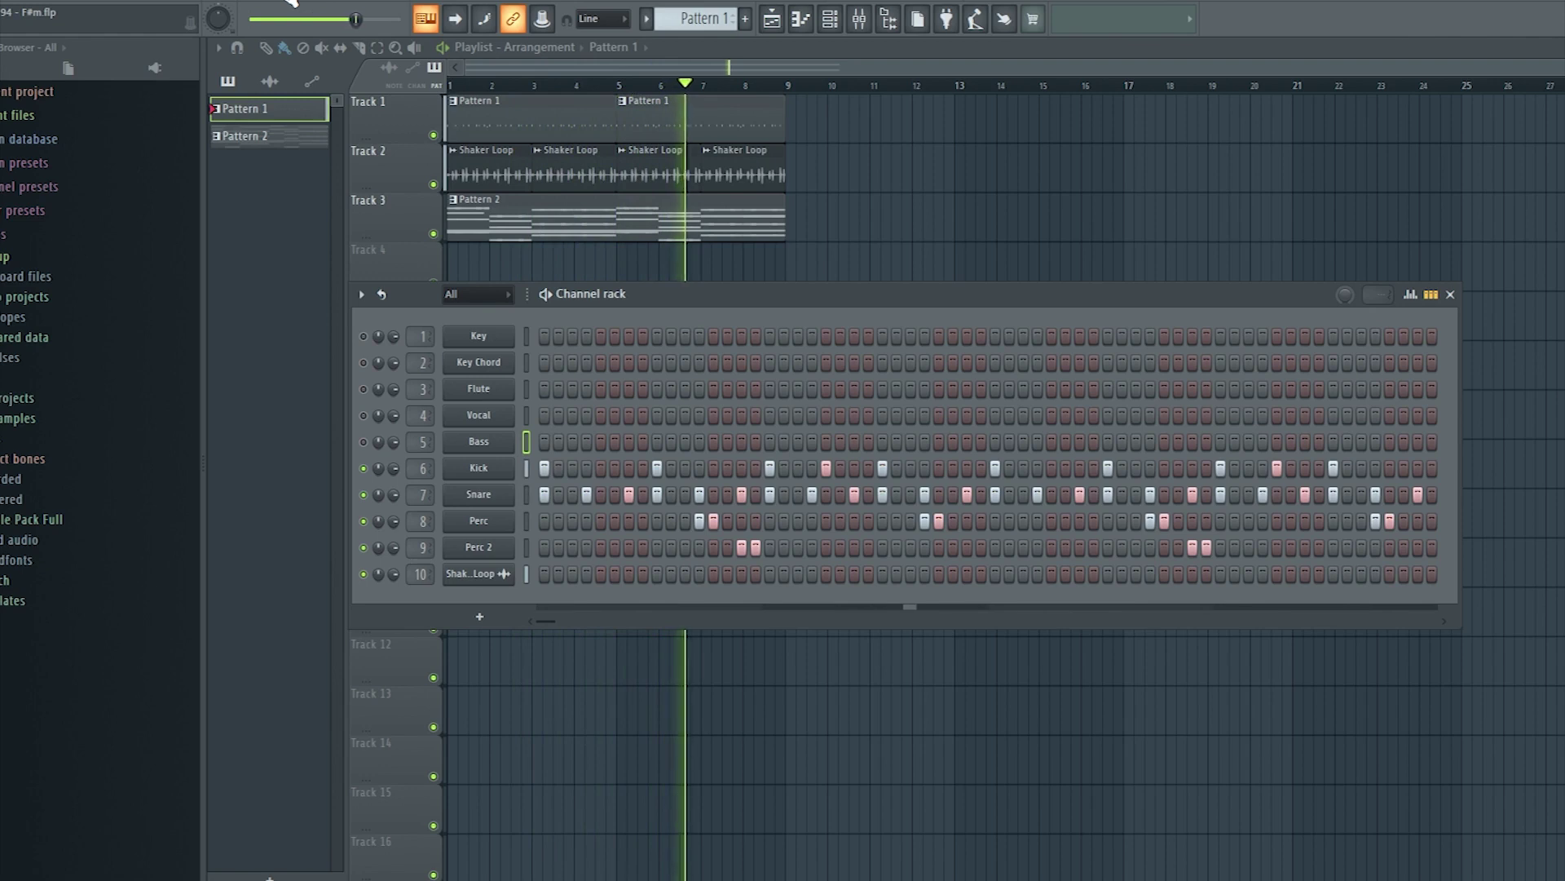
pyautogui.scroll(4, 291, 3)
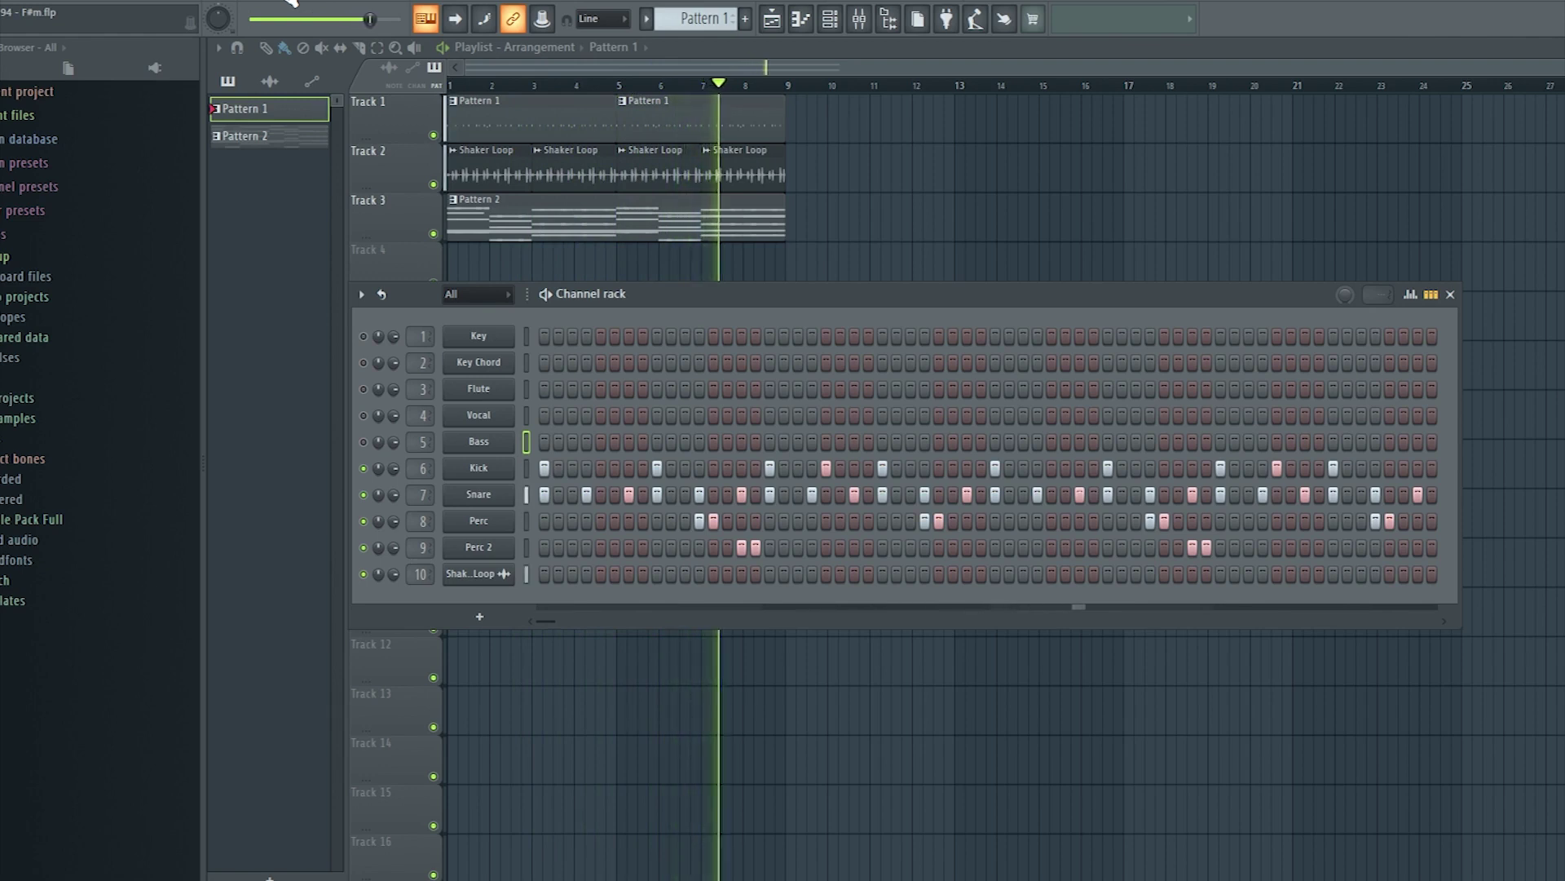
pyautogui.scroll(4, 291, 3)
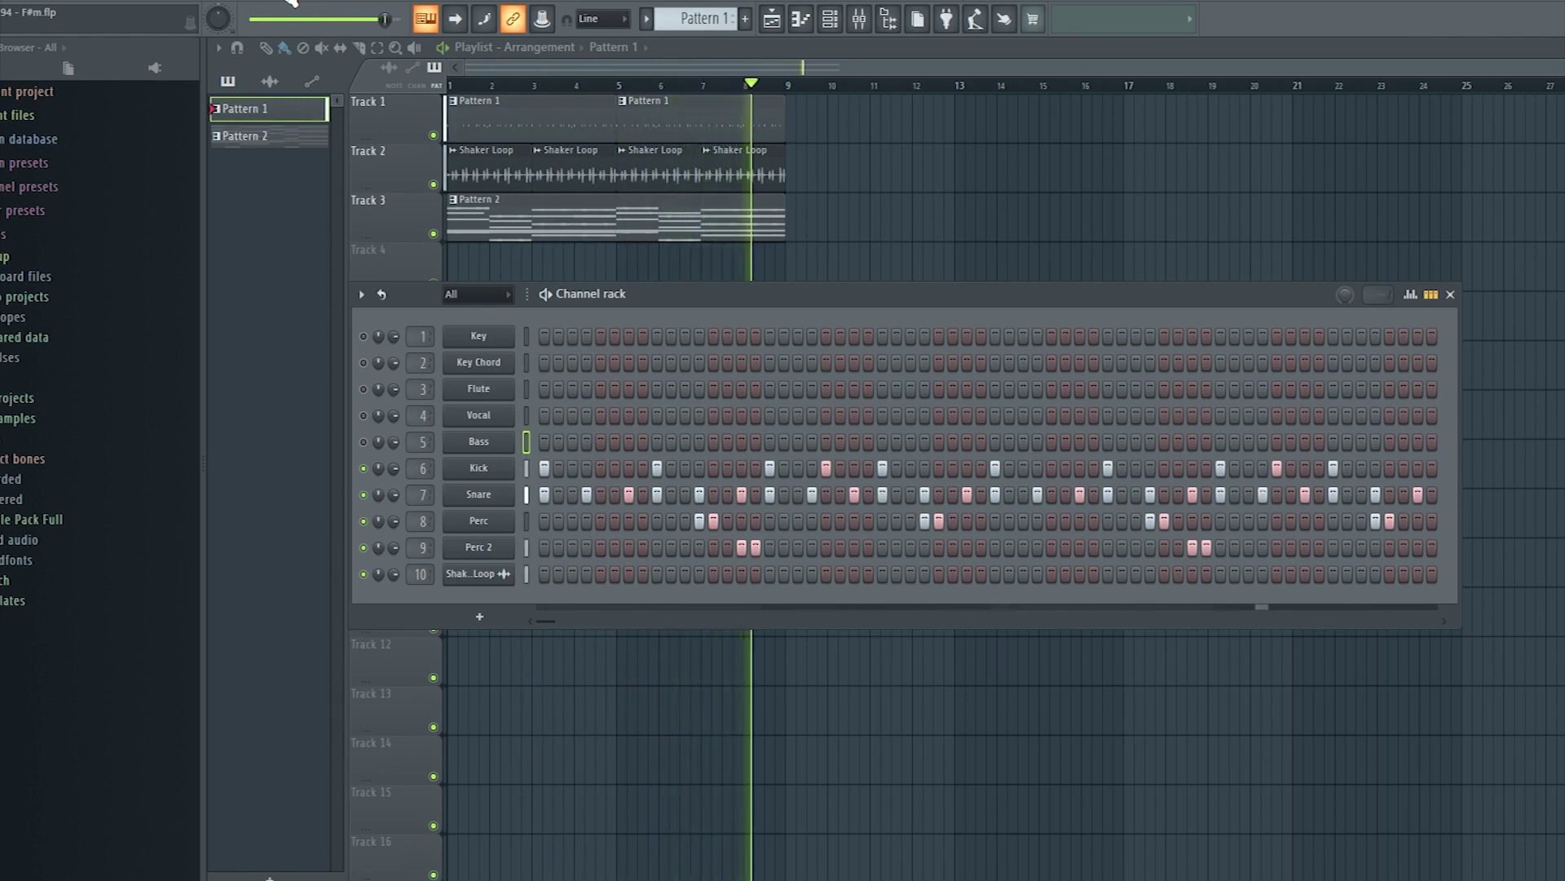